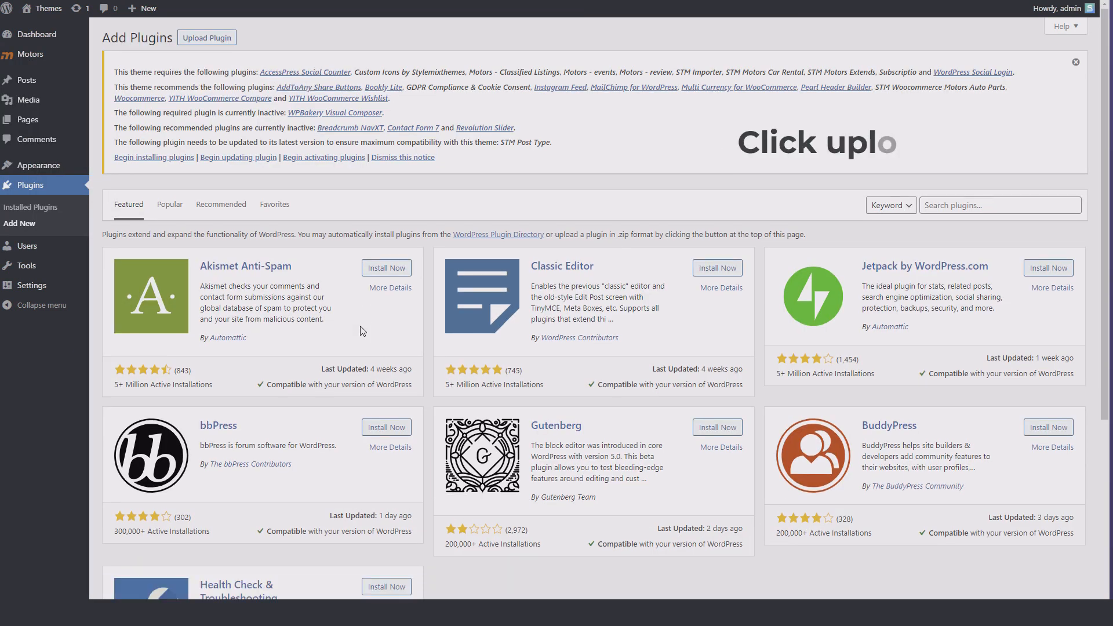
- Upload the stm-motors-application zip file as a new plugin and install it
{"action": "left_click", "coordinate": [212, 37]}
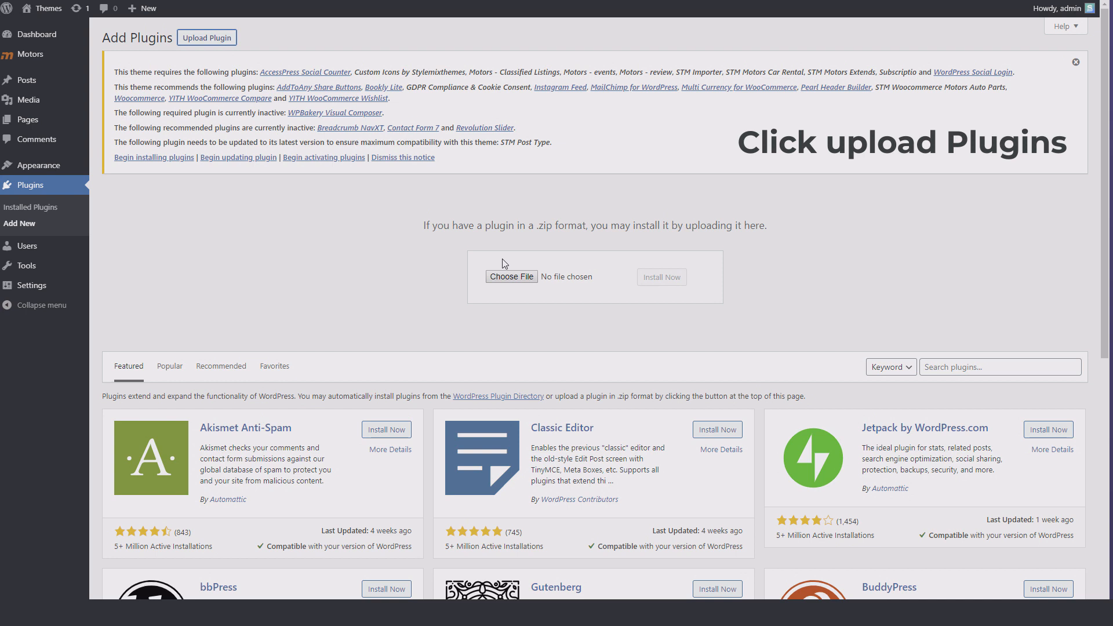
{"action": "left_click", "coordinate": [511, 275]}
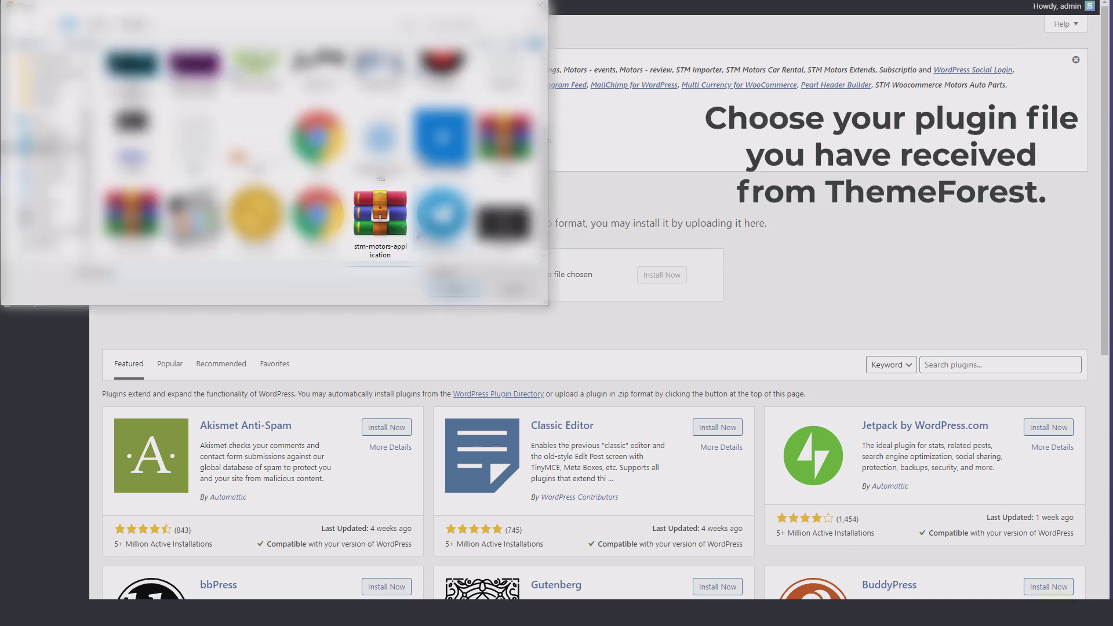
{"action": "left_click", "coordinate": [399, 228]}
{"action": "left_click", "coordinate": [463, 296]}
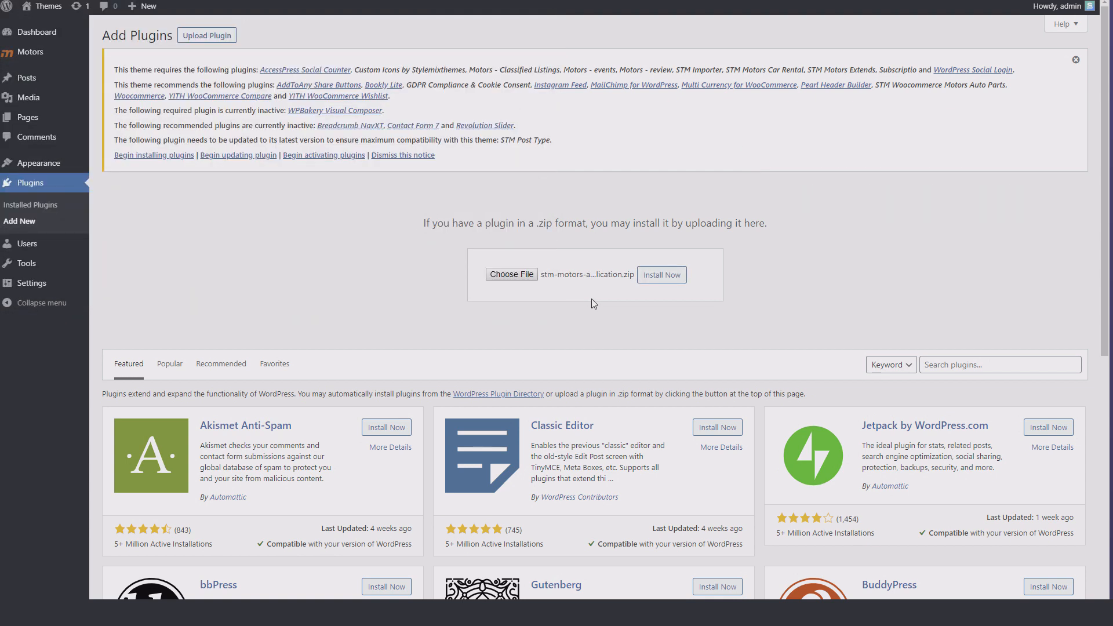
{"action": "left_click", "coordinate": [664, 277]}
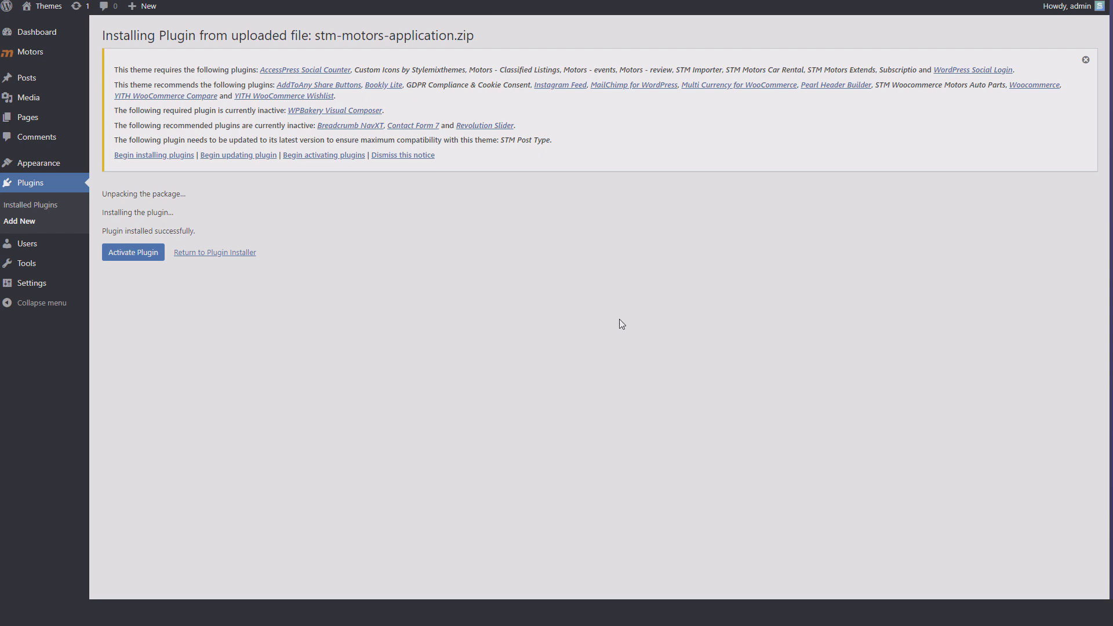
- Activate the installed Motors Application plugin and open the Motors App Settings
{"action": "left_click", "coordinate": [130, 253]}
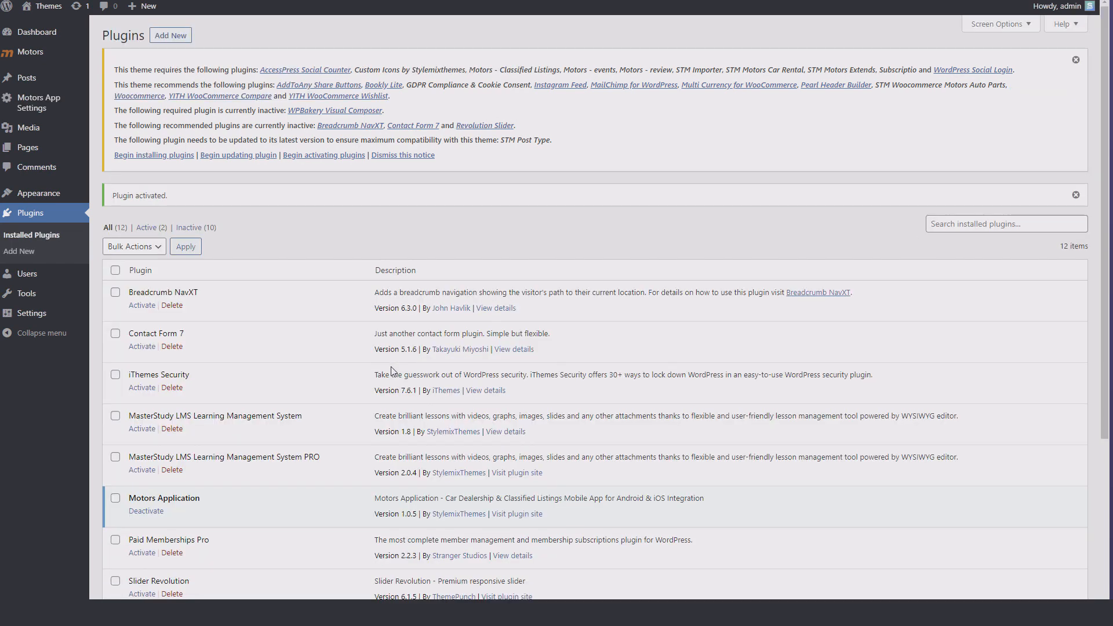
{"action": "left_click", "coordinate": [53, 107]}
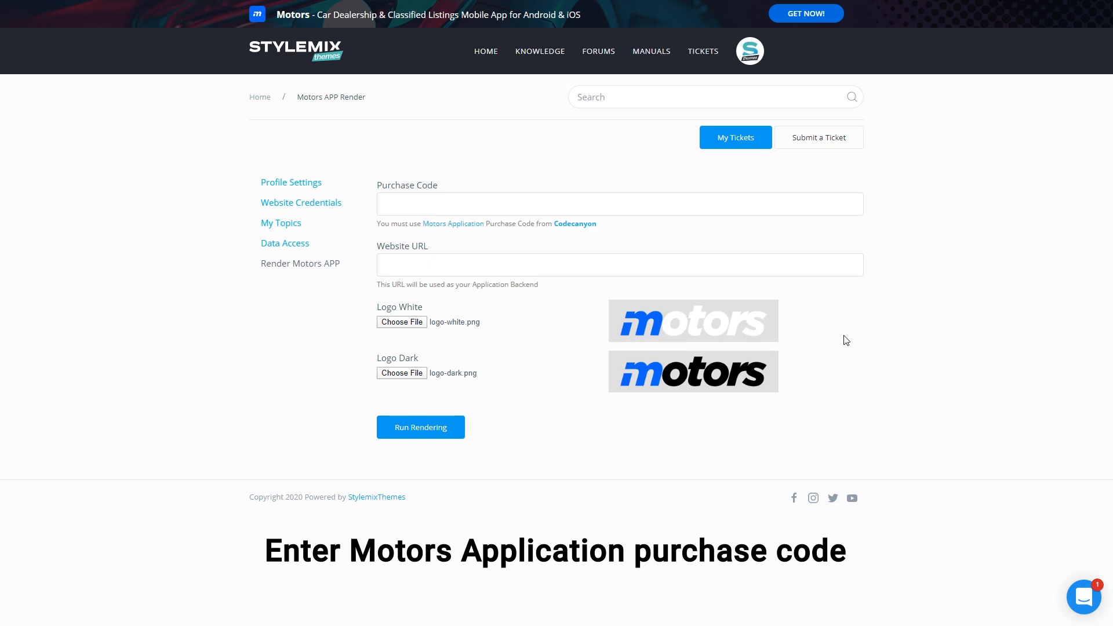
{"action": "left_click", "coordinate": [725, 204]}
{"action": "key", "text": "ctrl+v"}
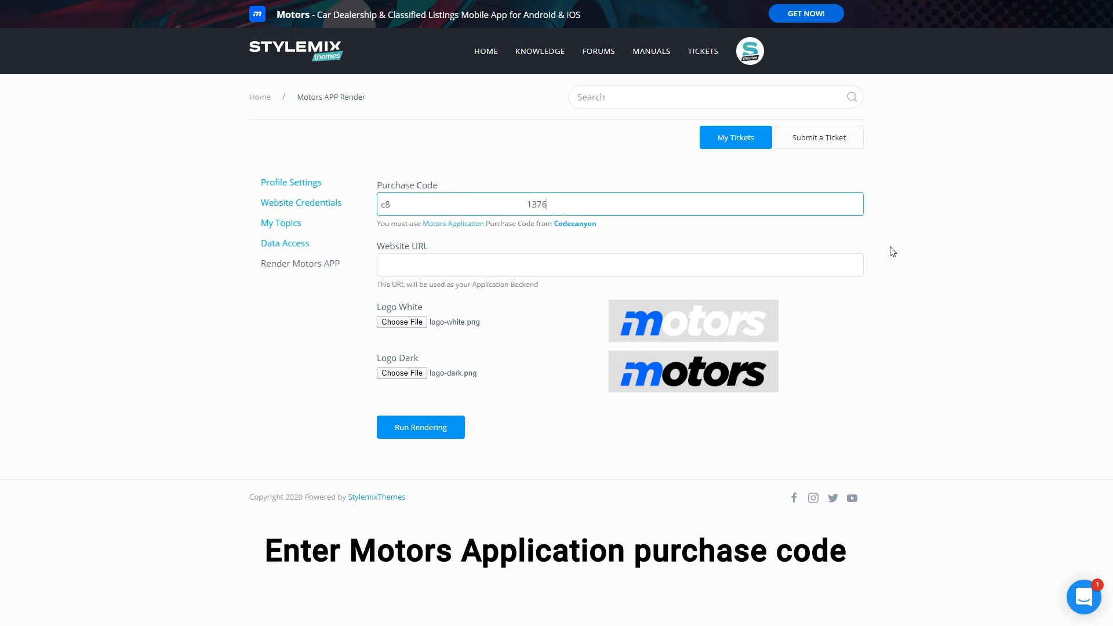
{"action": "left_click", "coordinate": [840, 262]}
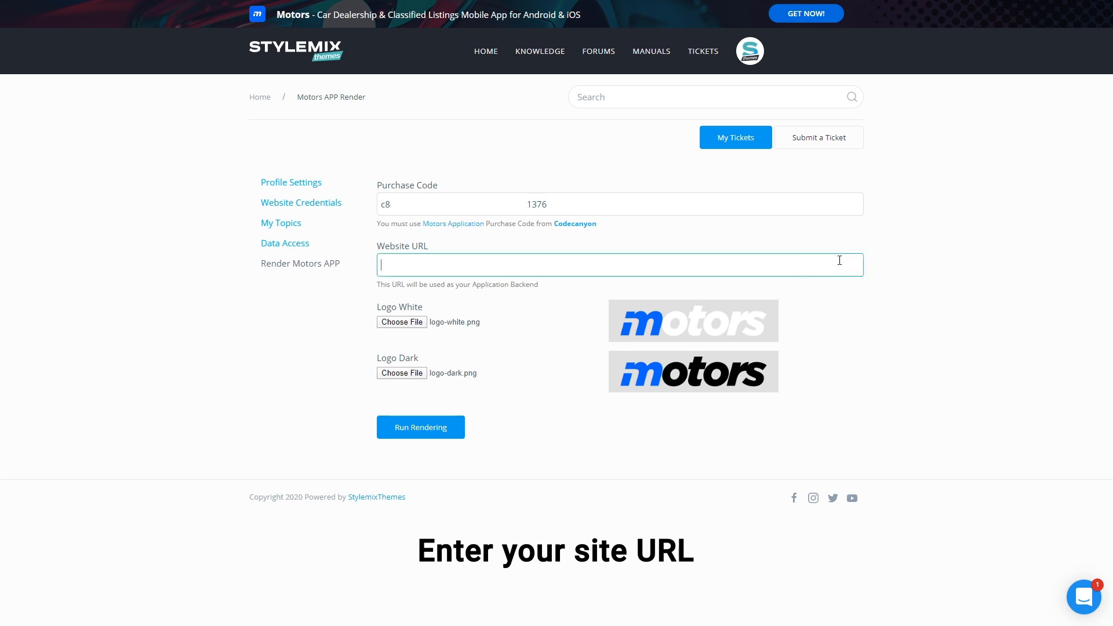
{"action": "type", "text": "http://themecheck.stylemix.biz/"}
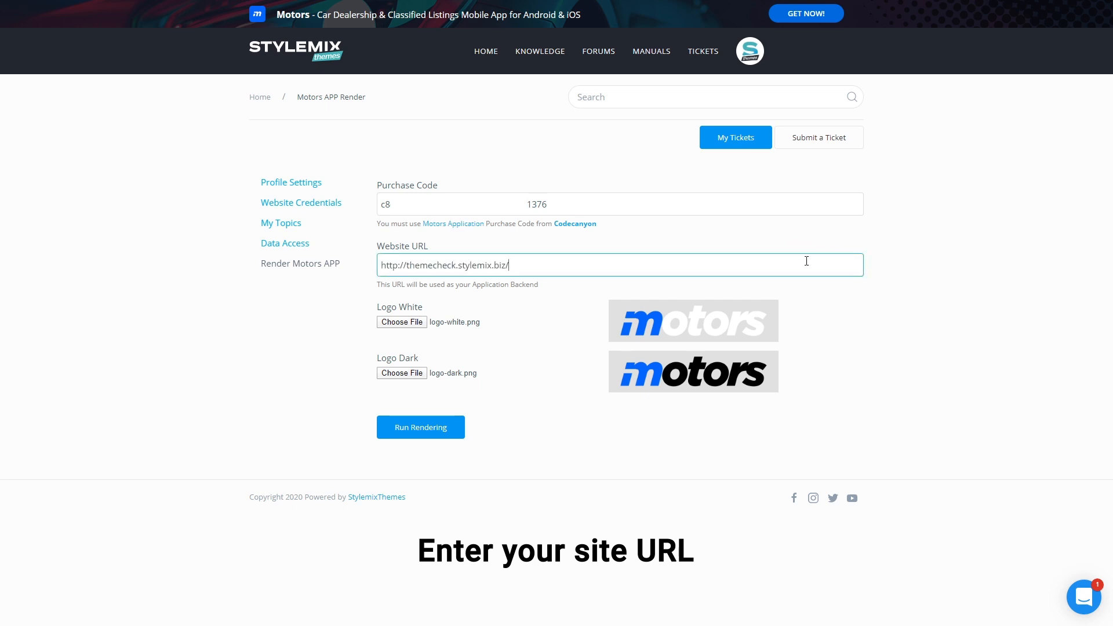
{"action": "key", "text": "BackSpace"}
{"action": "left_click", "coordinate": [520, 331]}
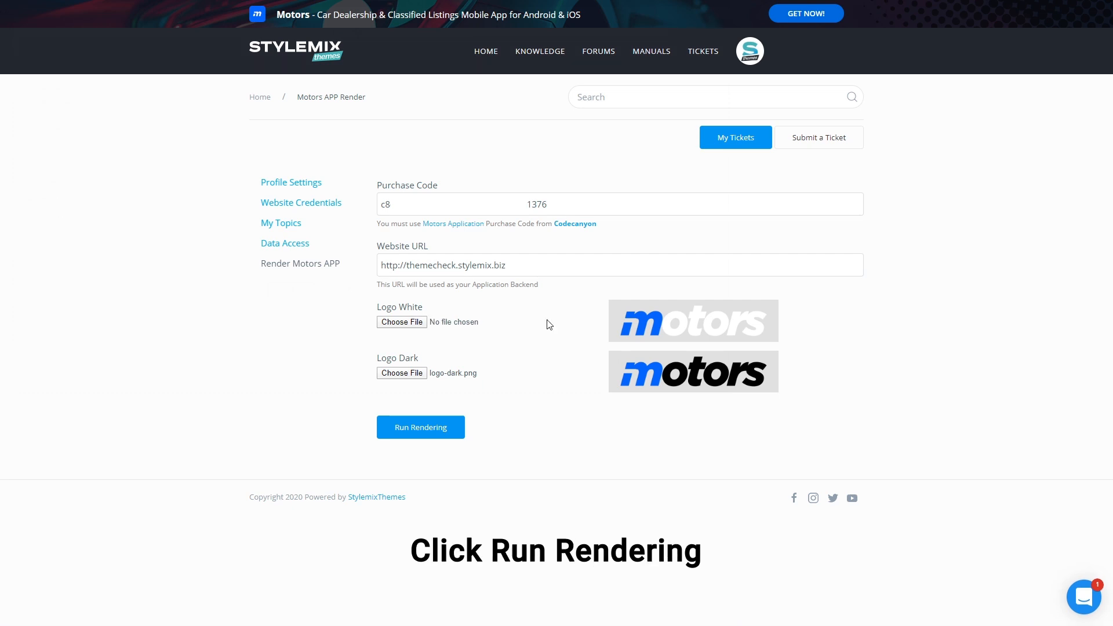
- Run the rendering of the Motors app and download the finished application package
{"action": "left_click", "coordinate": [447, 426]}
{"action": "scroll", "coordinate": [821, 384], "scroll_direction": "down", "scroll_amount": 1}
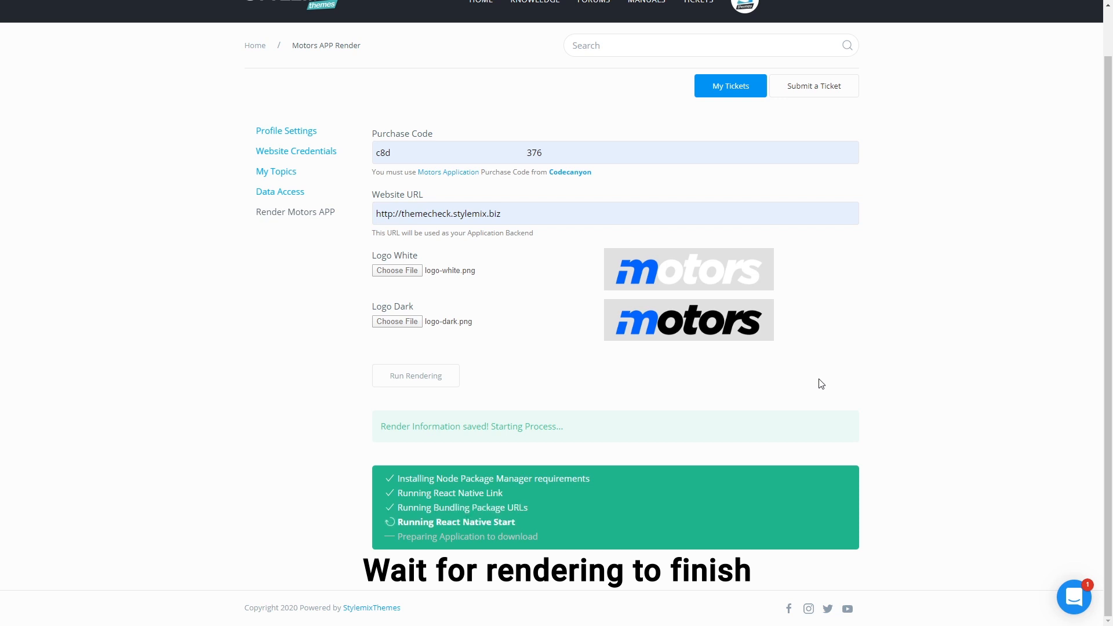
{"action": "scroll", "coordinate": [821, 384], "scroll_direction": "down", "scroll_amount": 1}
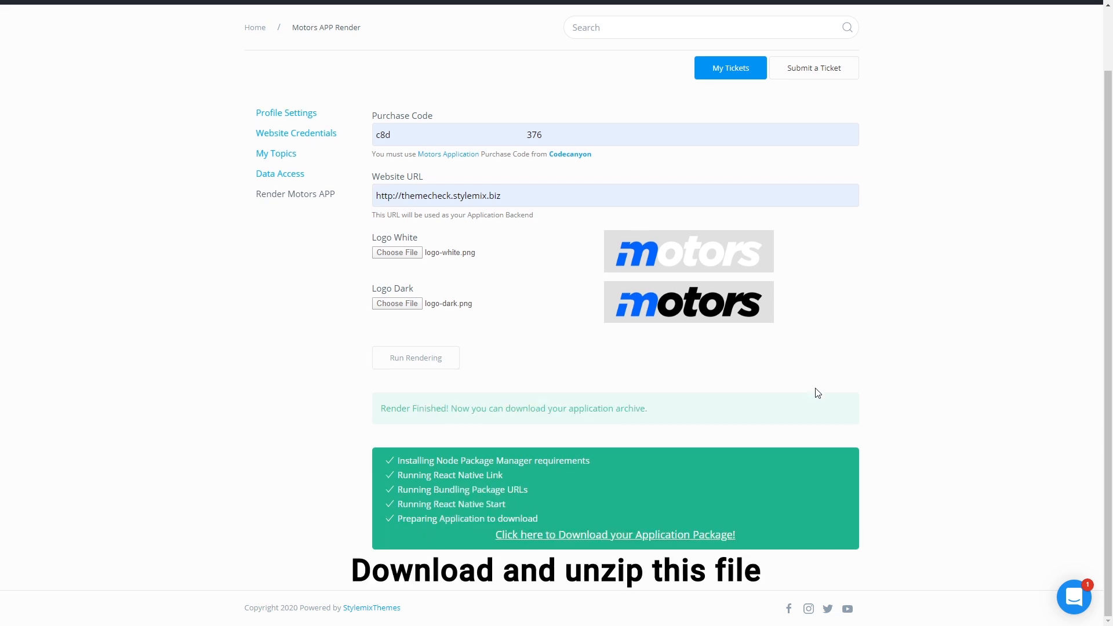
{"action": "left_click", "coordinate": [693, 536]}
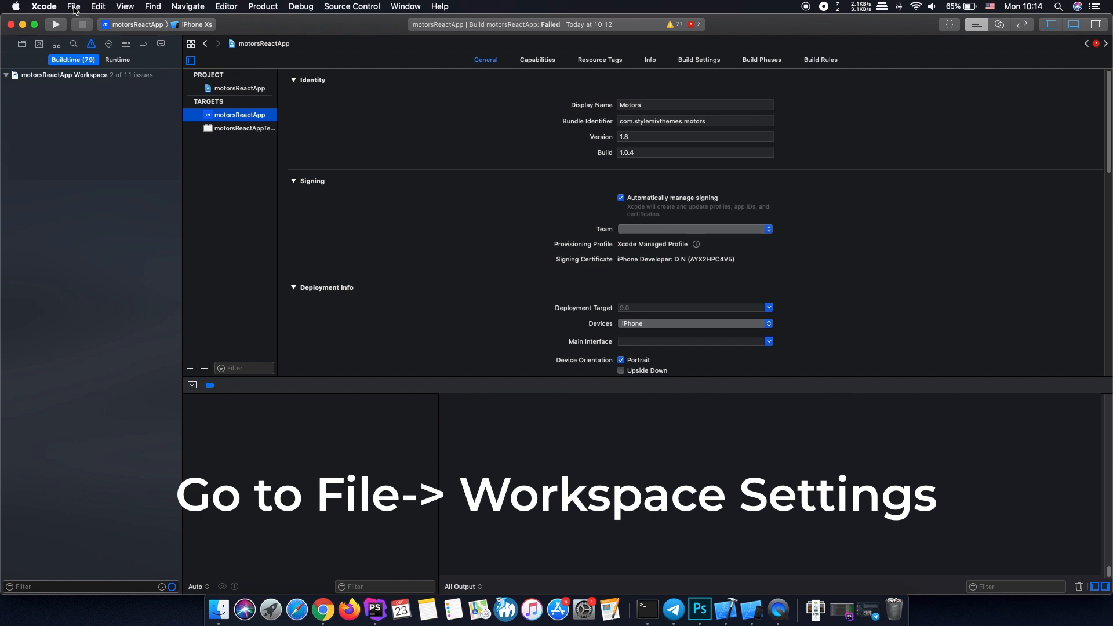
{"action": "left_click", "coordinate": [75, 8]}
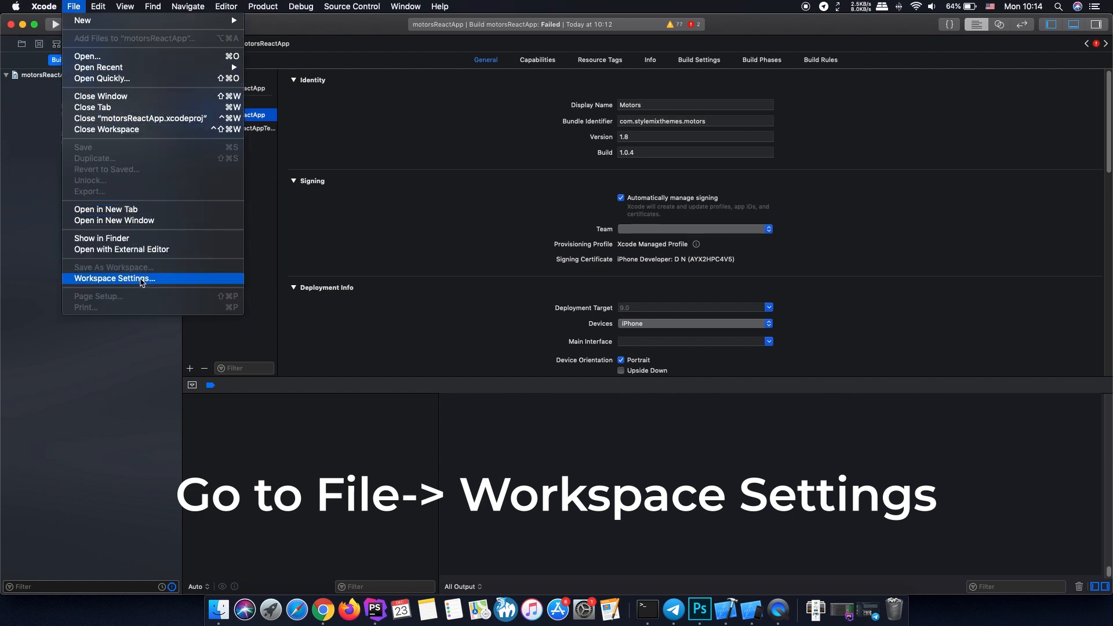
{"action": "left_click", "coordinate": [141, 280]}
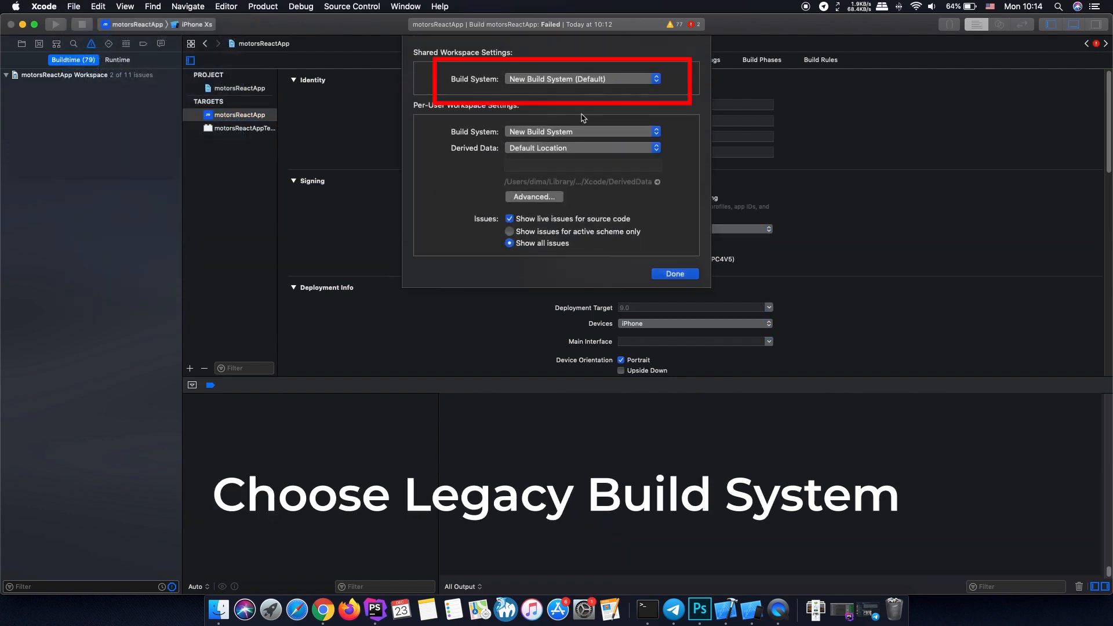
{"action": "left_click", "coordinate": [657, 80]}
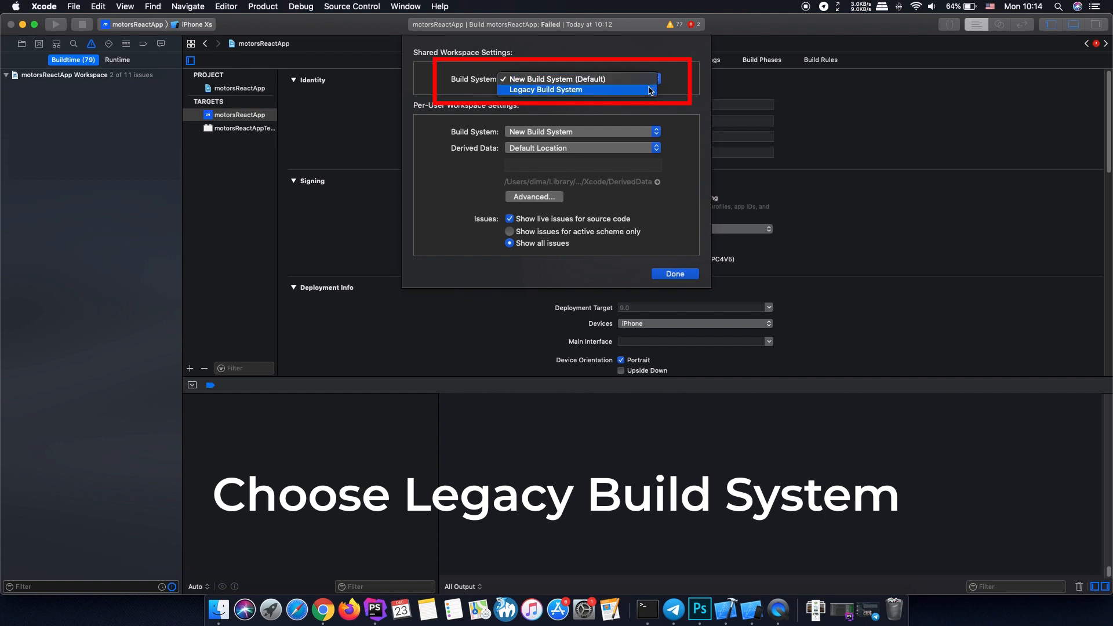
{"action": "left_click", "coordinate": [650, 90]}
{"action": "left_click", "coordinate": [657, 132]}
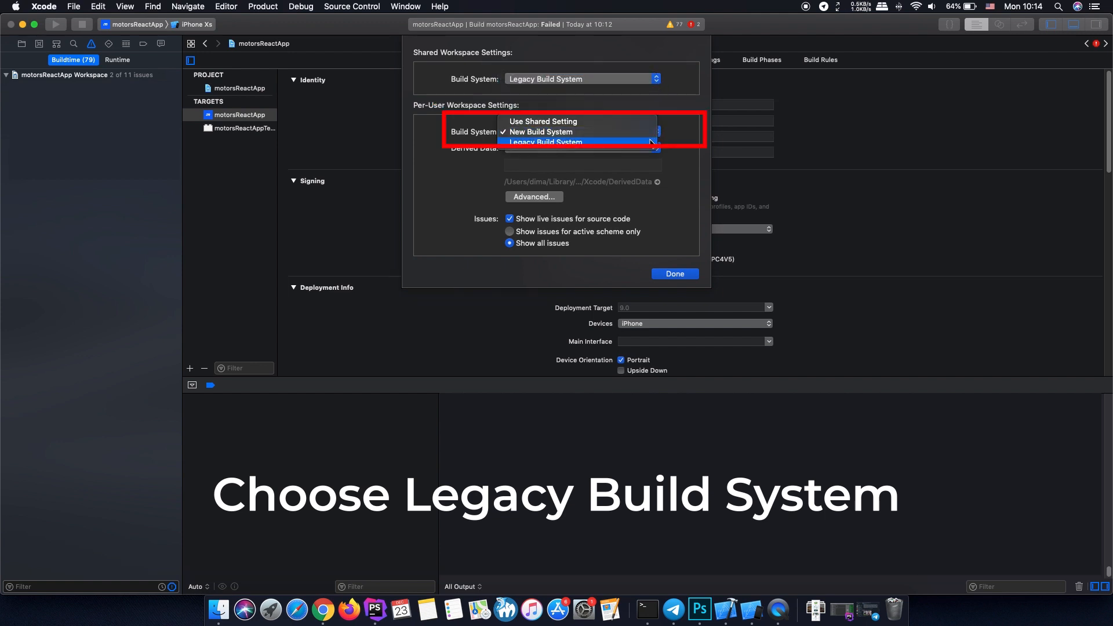
{"action": "left_click", "coordinate": [651, 142]}
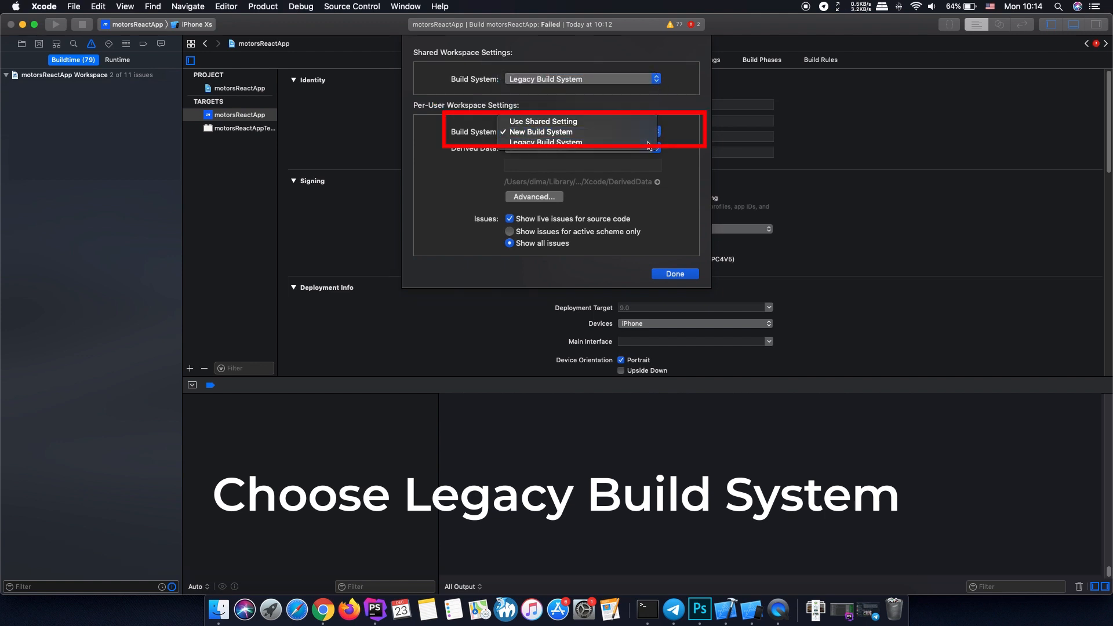
{"action": "left_click", "coordinate": [667, 272]}
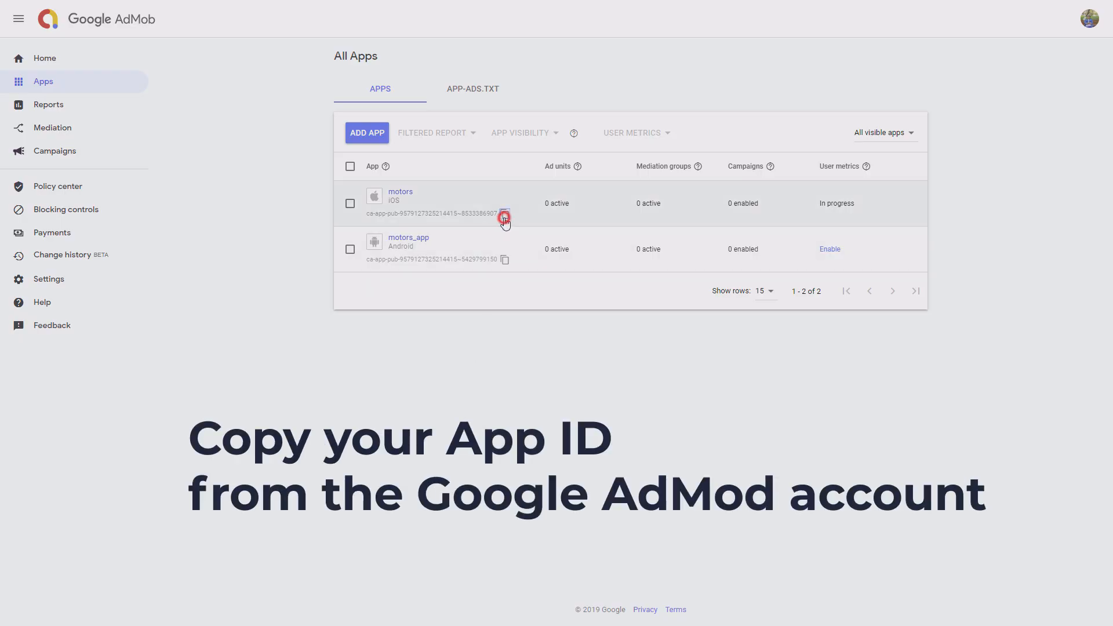
- Copy the iOS motors app ID from Google AdMob and open motors-app/ios/motorsReactApp/Info.plist in Notepad++
{"action": "left_click", "coordinate": [504, 216]}
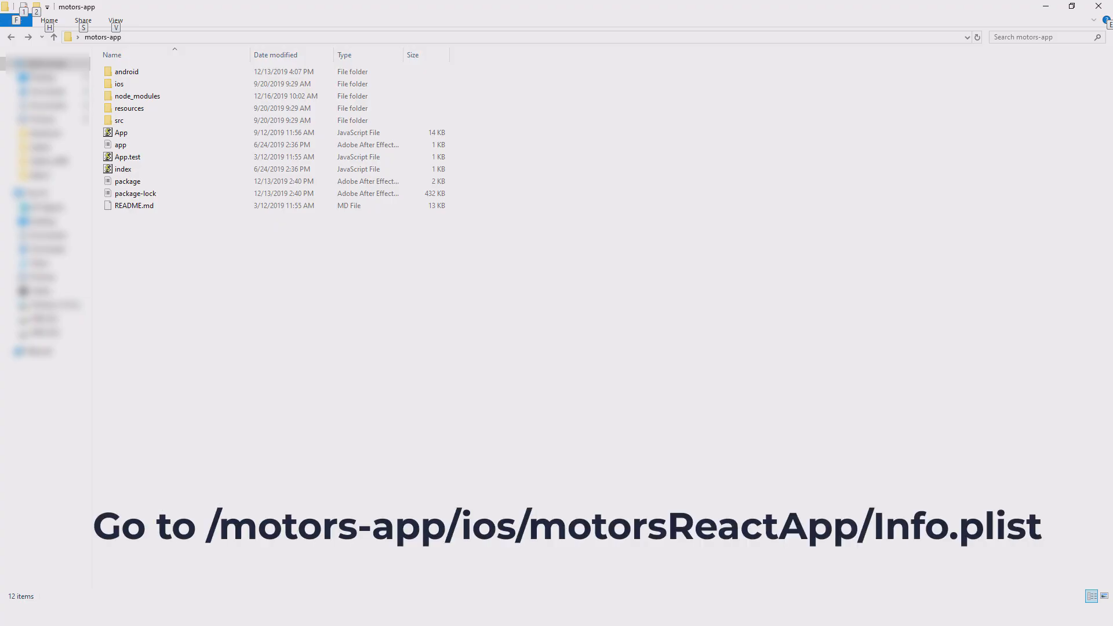
{"action": "double_click", "coordinate": [119, 84]}
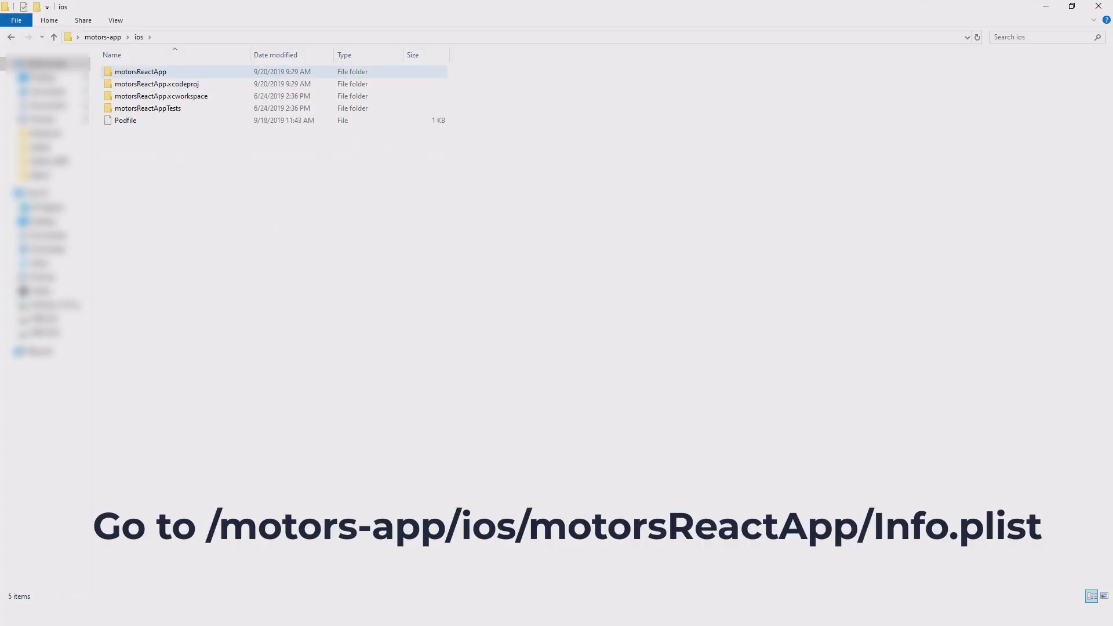
{"action": "double_click", "coordinate": [140, 72]}
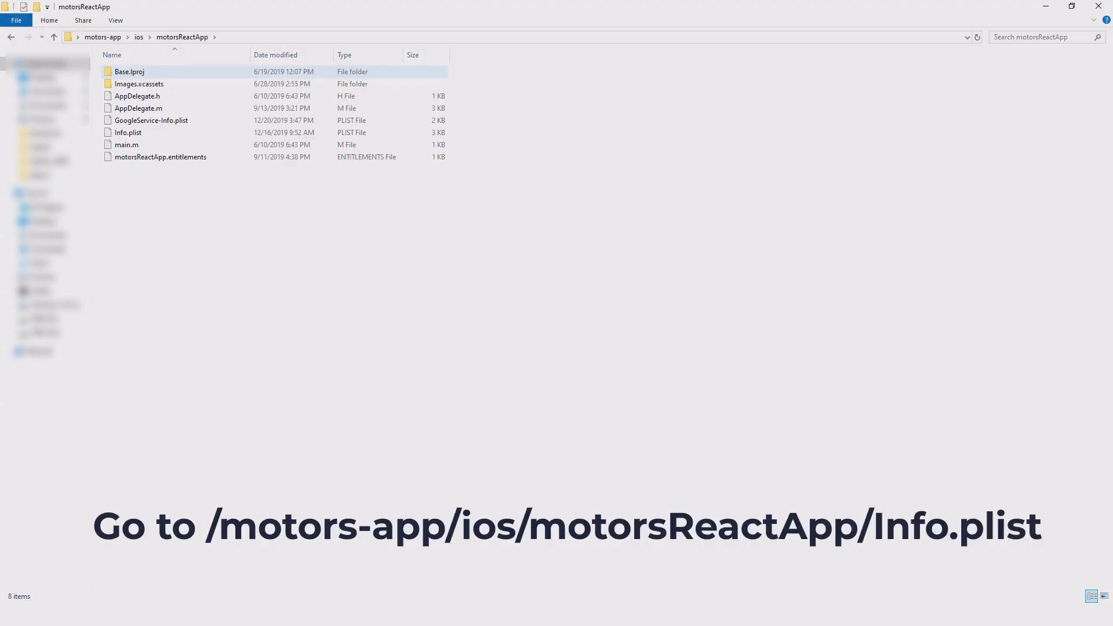
{"action": "right_click", "coordinate": [144, 137]}
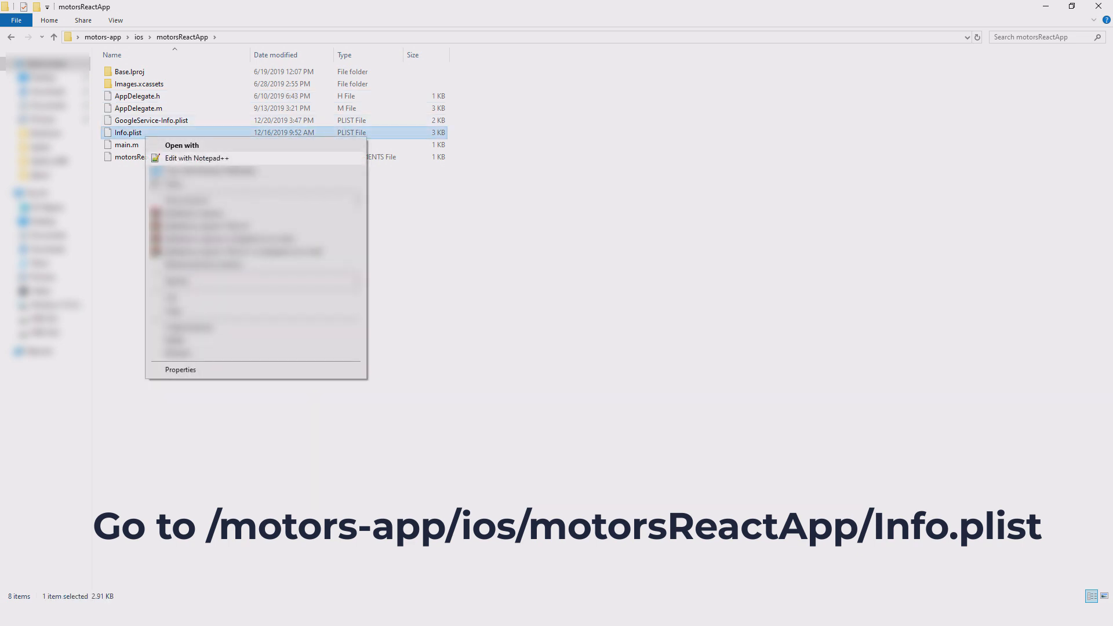
{"action": "left_click", "coordinate": [197, 159]}
- Replace the GADApplicationIdentifier string value on line 28 of Info.plist with the copied iOS app ID
{"action": "left_click", "coordinate": [102, 311]}
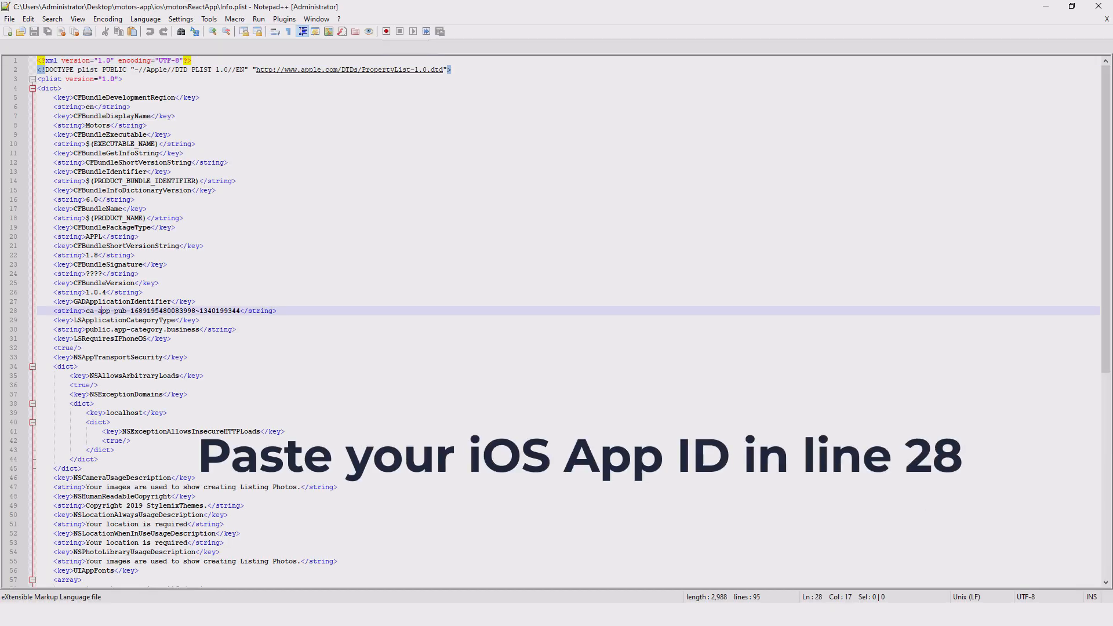
{"action": "left_click_drag", "start_coordinate": [86, 311], "coordinate": [240, 312]}
{"action": "key", "text": "ctrl+v"}
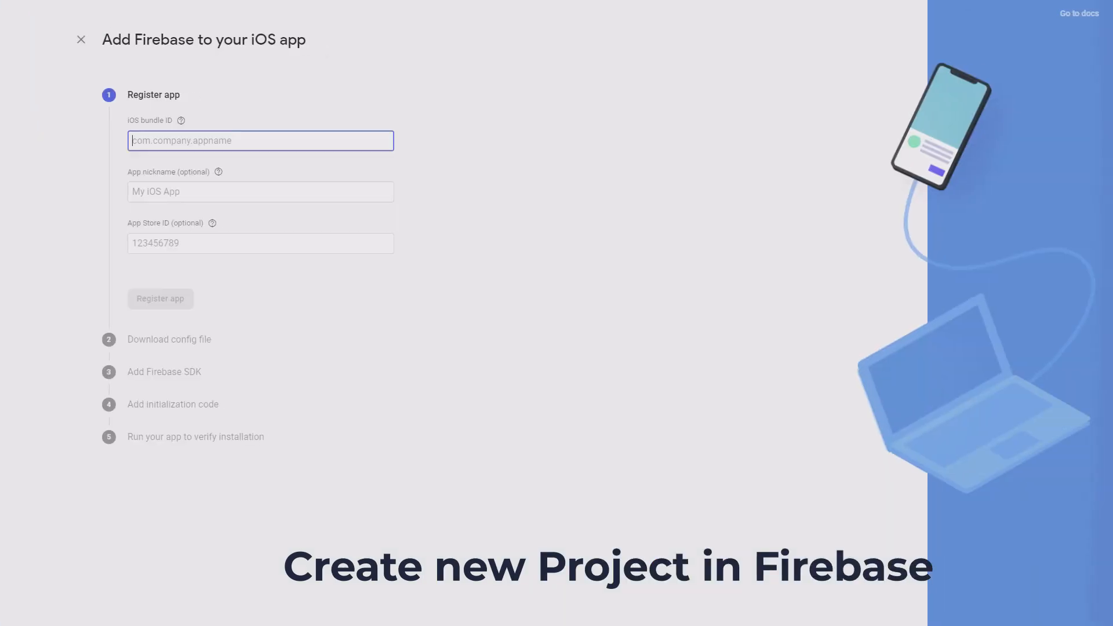
- Register the iOS app in Firebase with bundle ID com.stylemixtheme.motors and nickname motors, leaving the App Store ID empty
{"action": "type", "text": "com"}
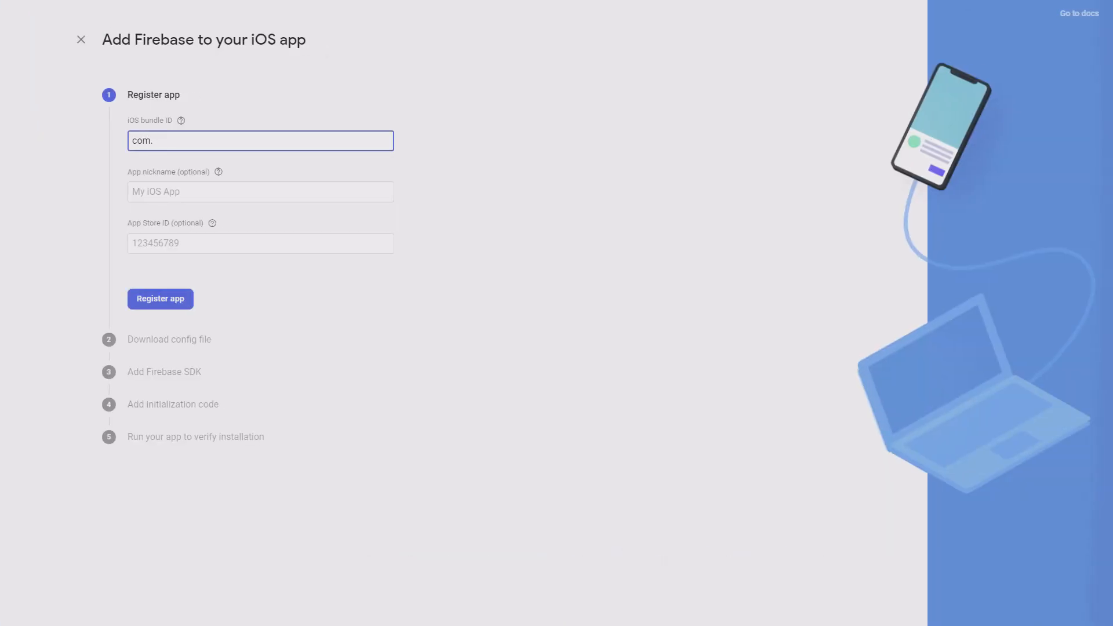
{"action": "type", "text": ".stylemixtheme.motors"}
{"action": "key", "text": "Tab"}
{"action": "type", "text": "motors"}
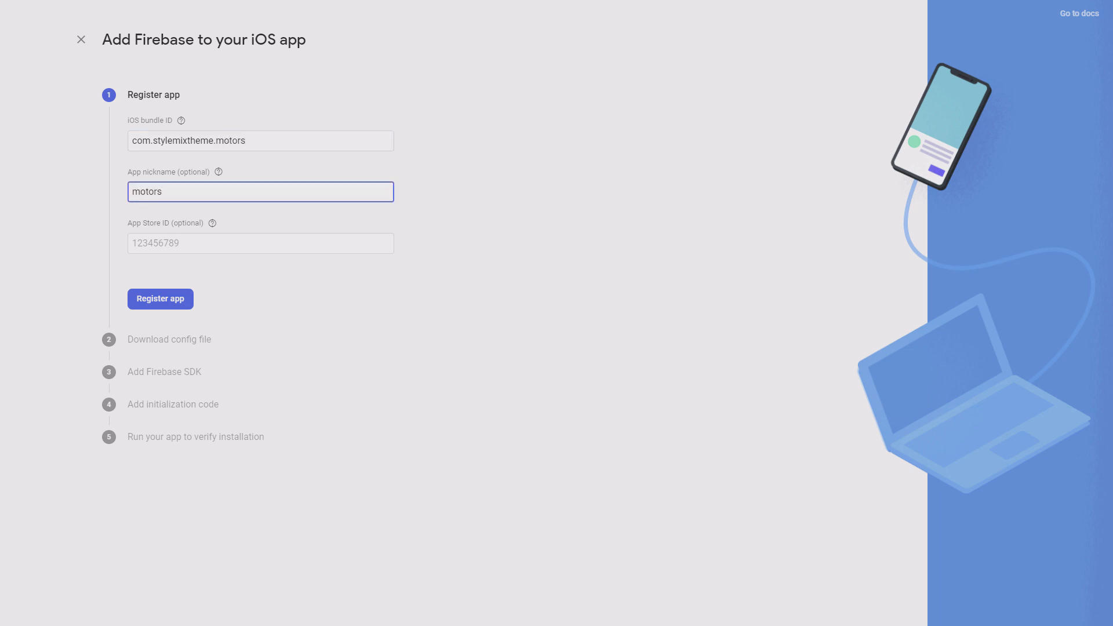
{"action": "key", "text": "Tab"}
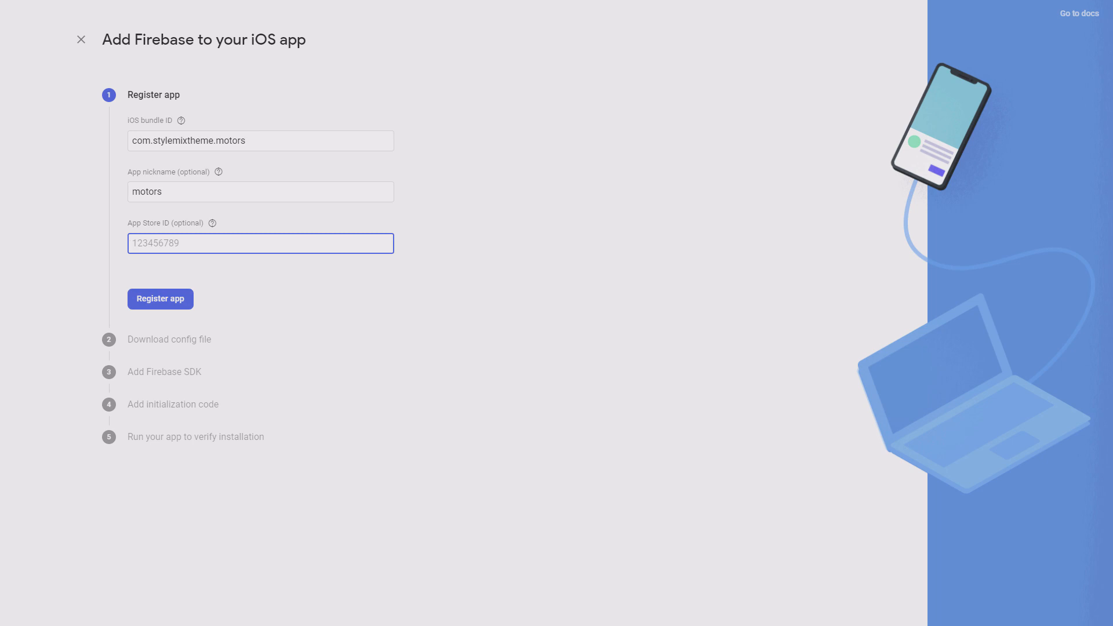
{"action": "key", "text": "Return"}
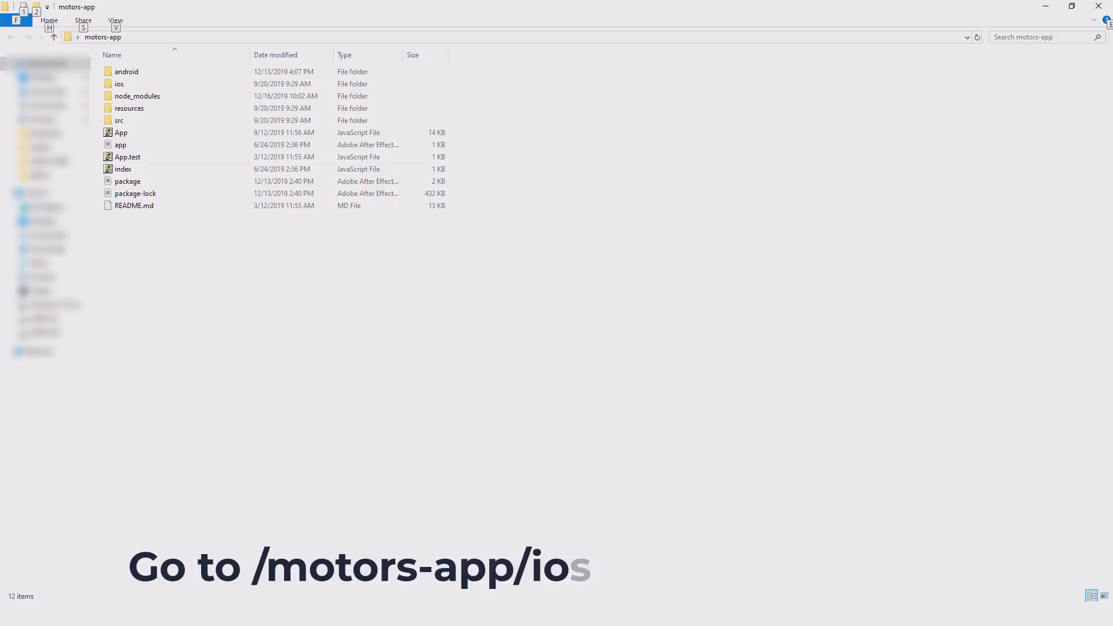
- Replace GoogleService-Info.plist in motors-app/ios/motorsReactApp with the copied file from Downloads
{"action": "double_click", "coordinate": [122, 84]}
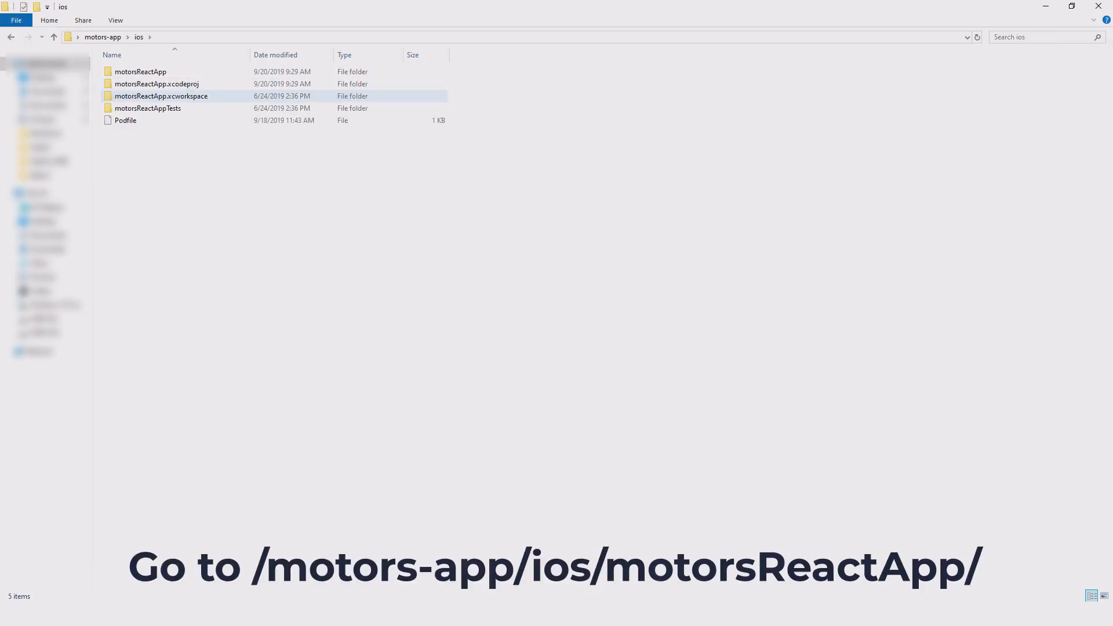
{"action": "double_click", "coordinate": [141, 72]}
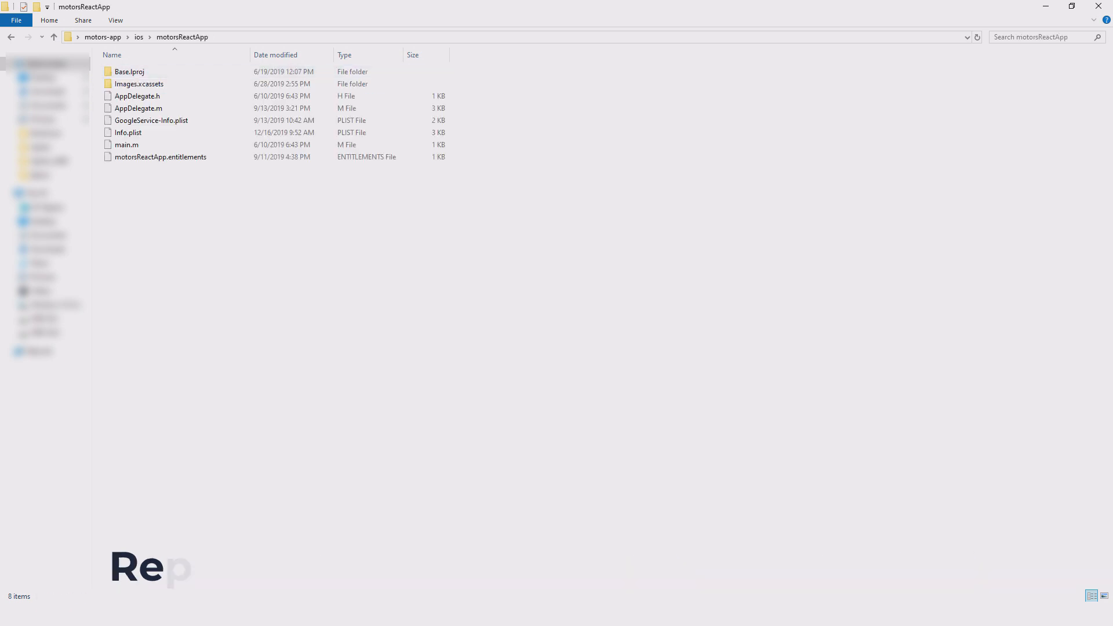
{"action": "key", "text": "ctrl+v"}
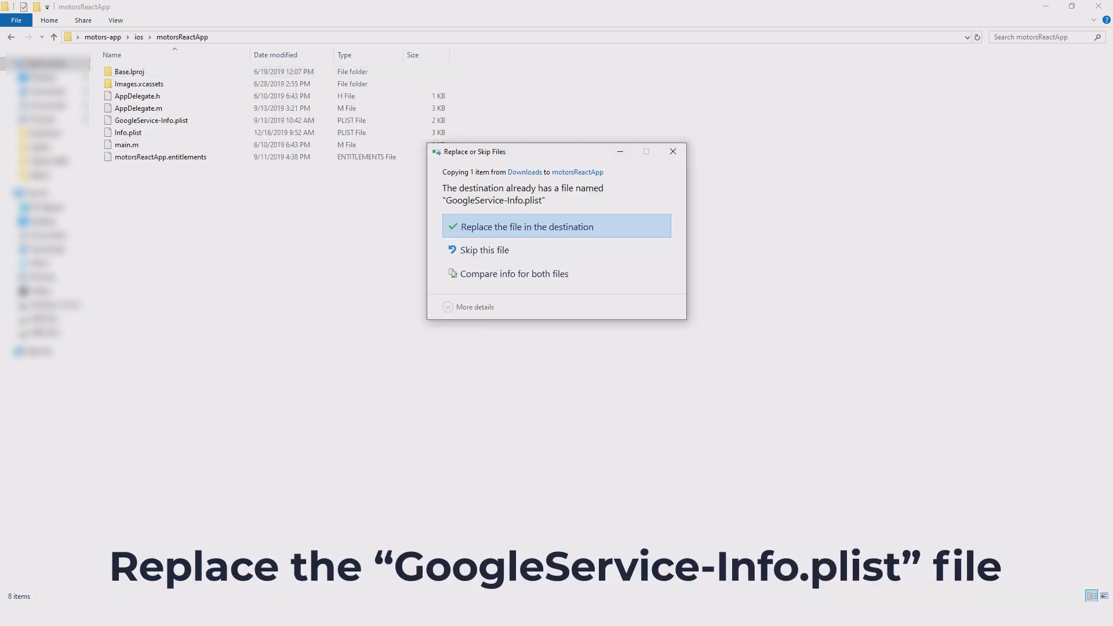
{"action": "left_click", "coordinate": [556, 226]}
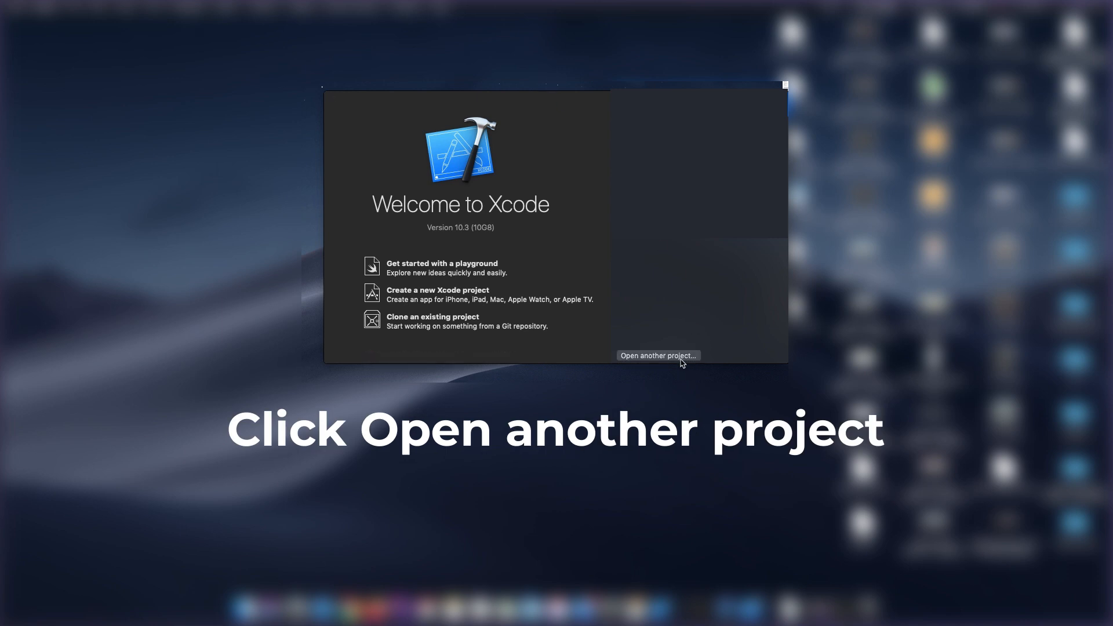
- Open the existing project motorsReactApp.xcworkspace from the ios folder of motors-app on the Desktop
{"action": "left_click", "coordinate": [681, 359]}
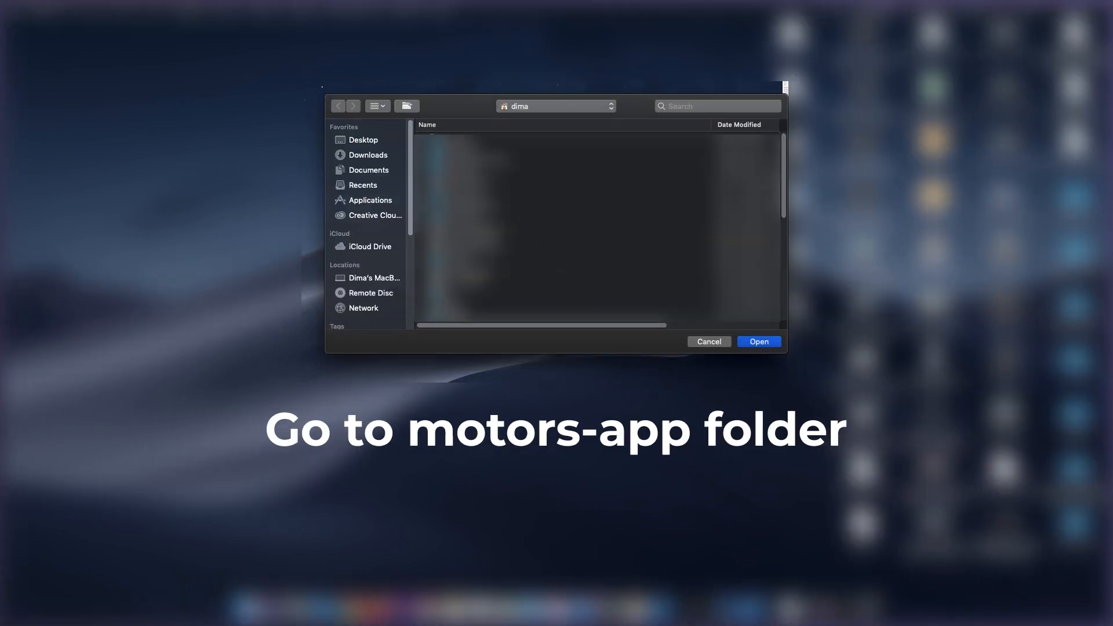
{"action": "left_click", "coordinate": [363, 141]}
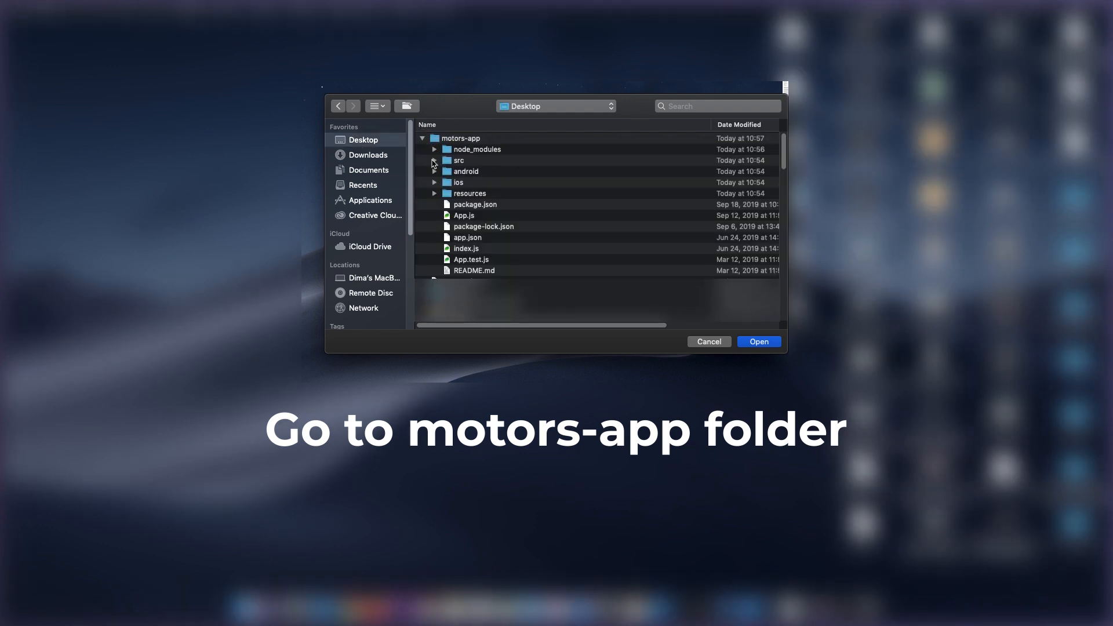
{"action": "left_click", "coordinate": [435, 183]}
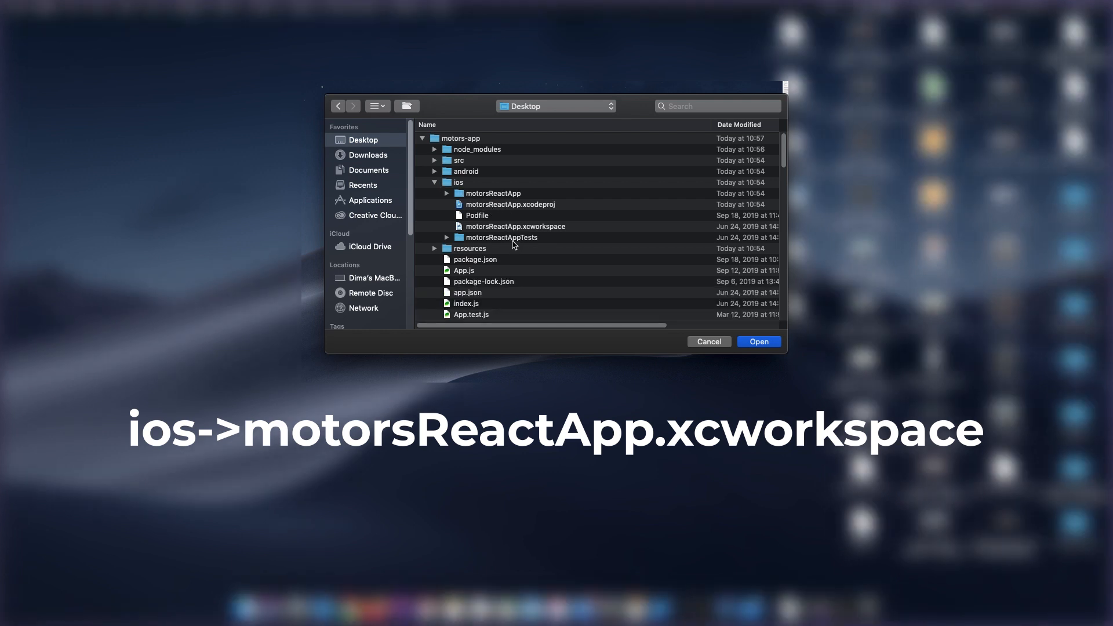
{"action": "left_click", "coordinate": [519, 230]}
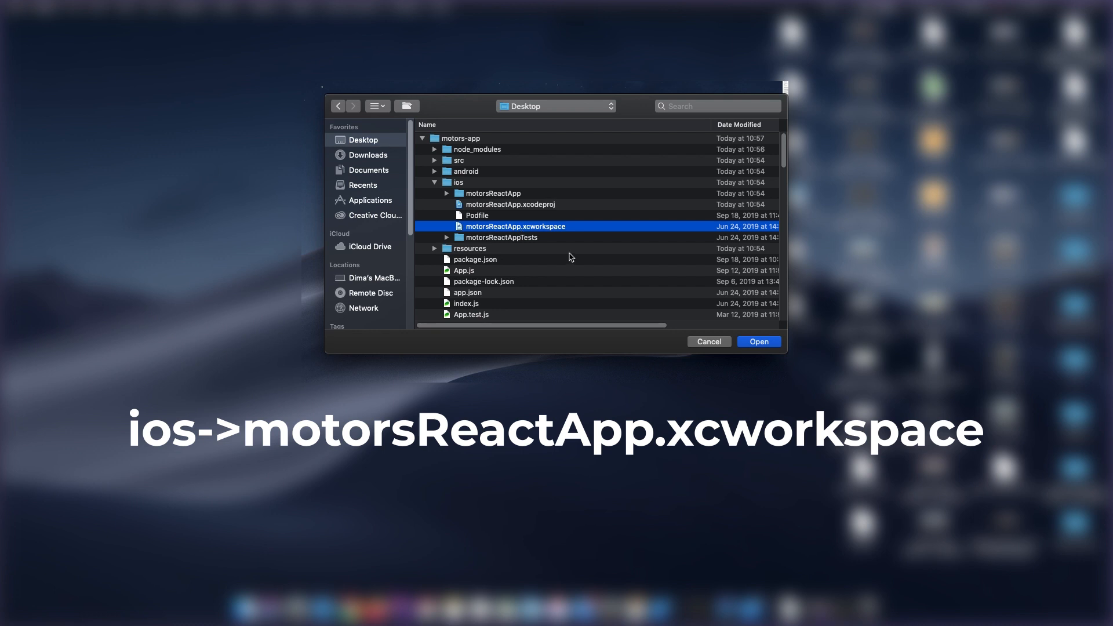
{"action": "left_click", "coordinate": [769, 346]}
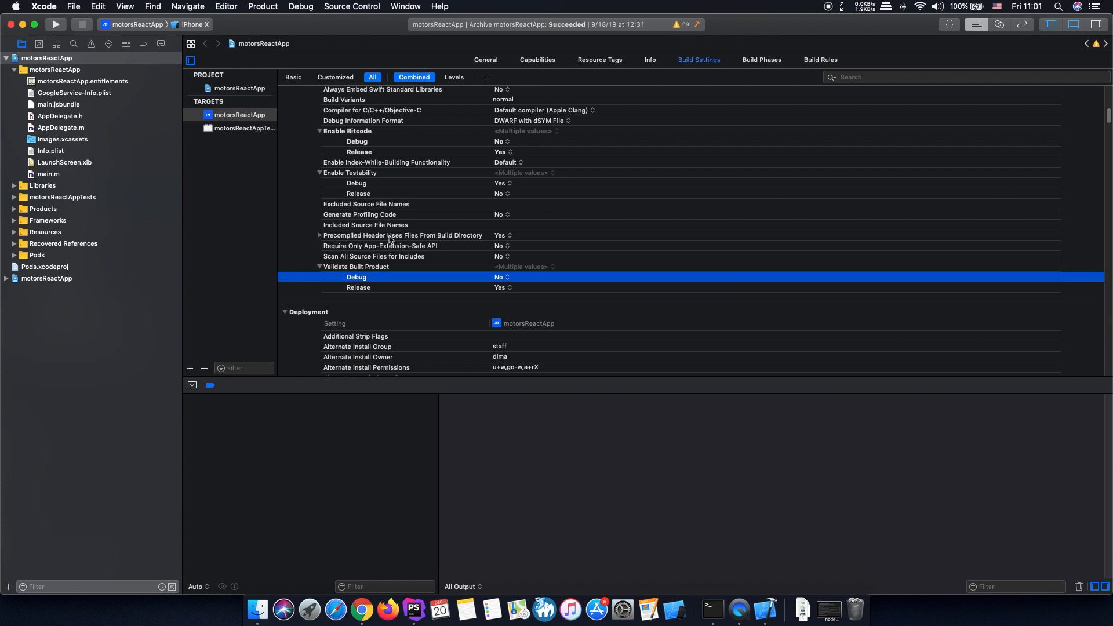
- Set the bundle identifier of the motorsReactApp target to com.stylemixthemes.motors in its general settings, keeping the version and build
{"action": "left_click", "coordinate": [249, 116]}
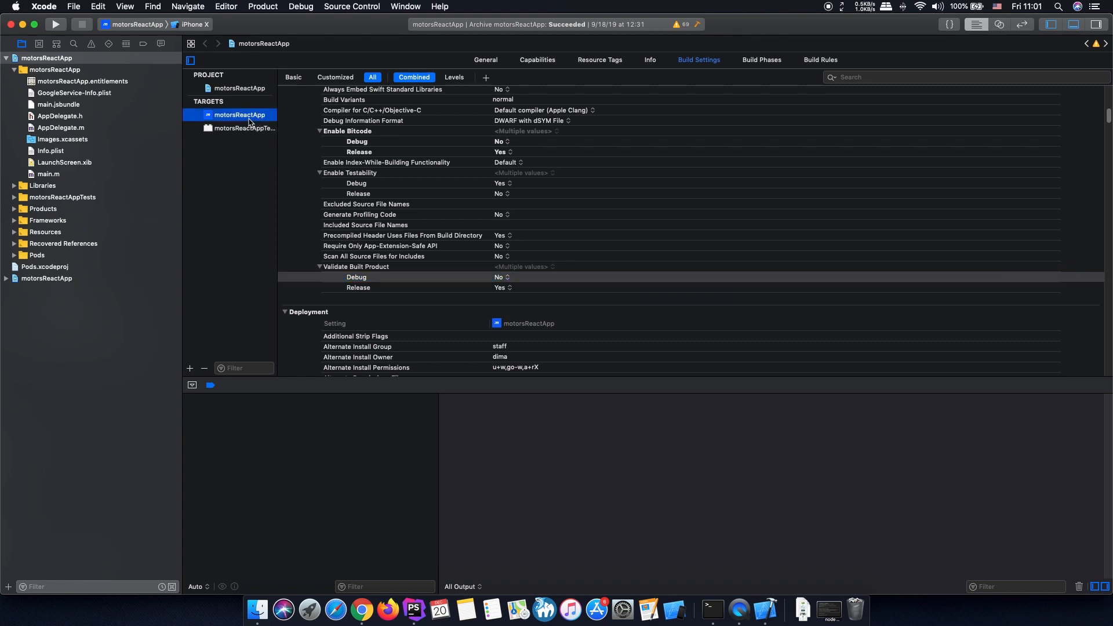
{"action": "scroll", "coordinate": [458, 180], "scroll_direction": "down", "scroll_amount": 1}
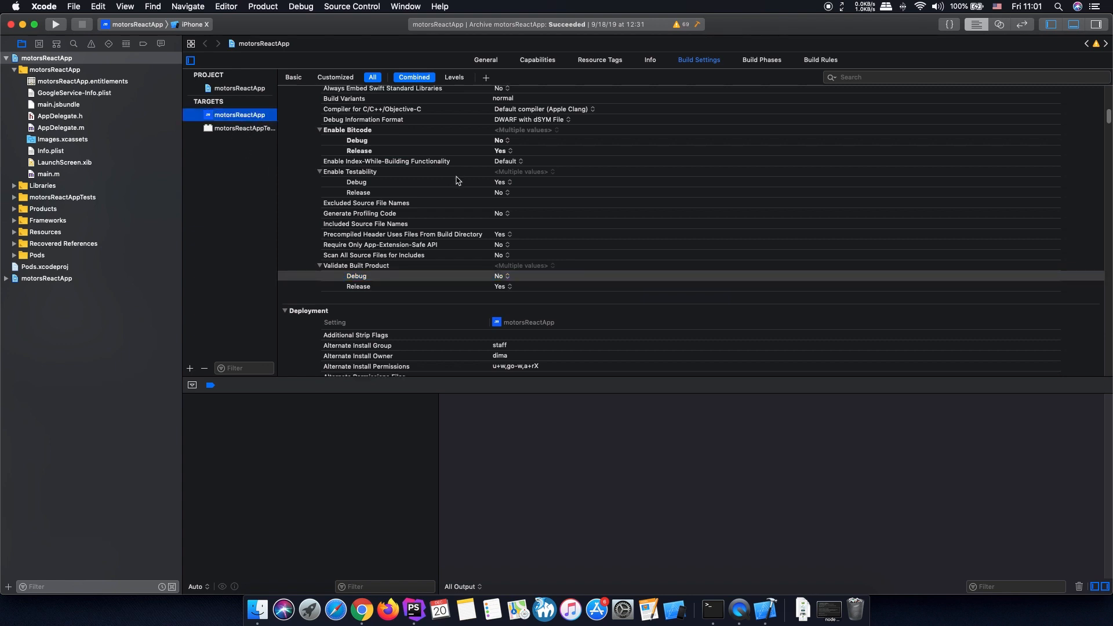
{"action": "left_click", "coordinate": [294, 77]}
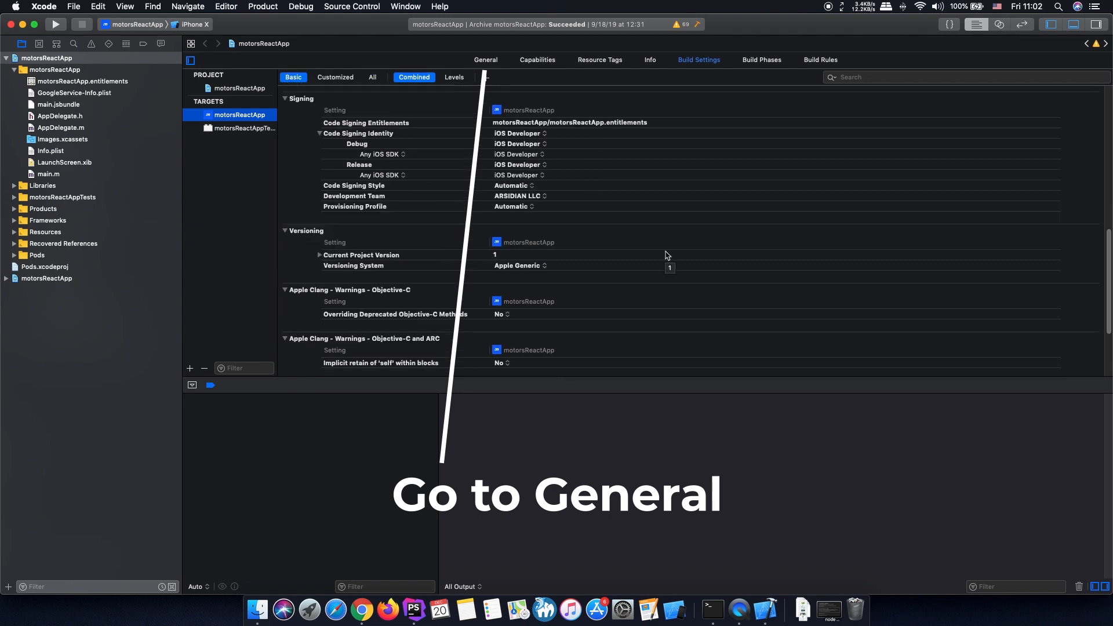
{"action": "left_click", "coordinate": [485, 60]}
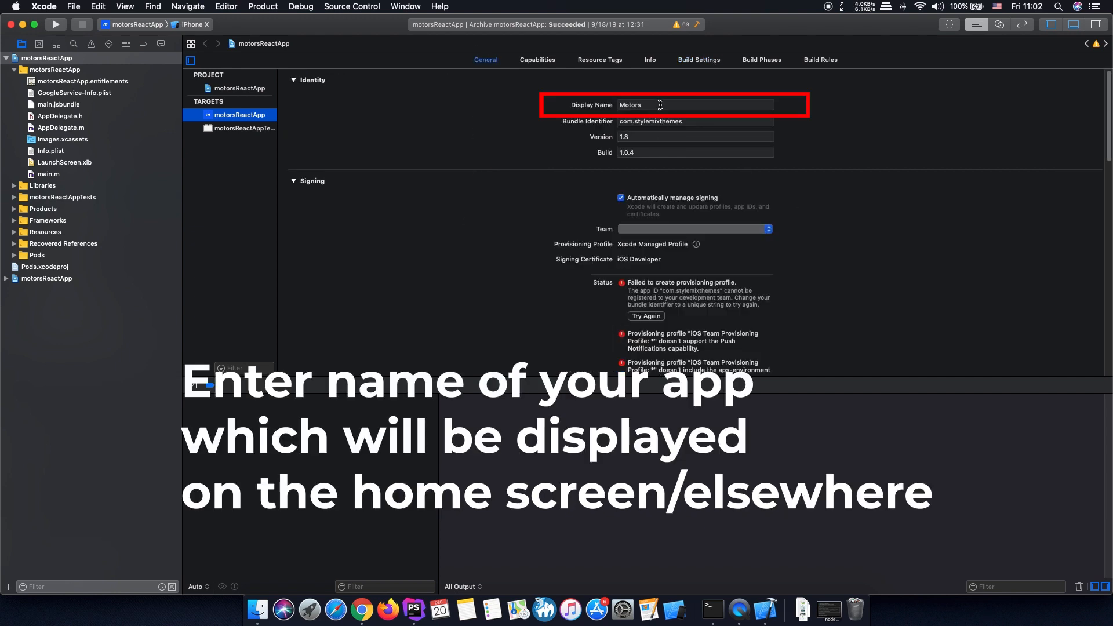
{"action": "left_click", "coordinate": [688, 120]}
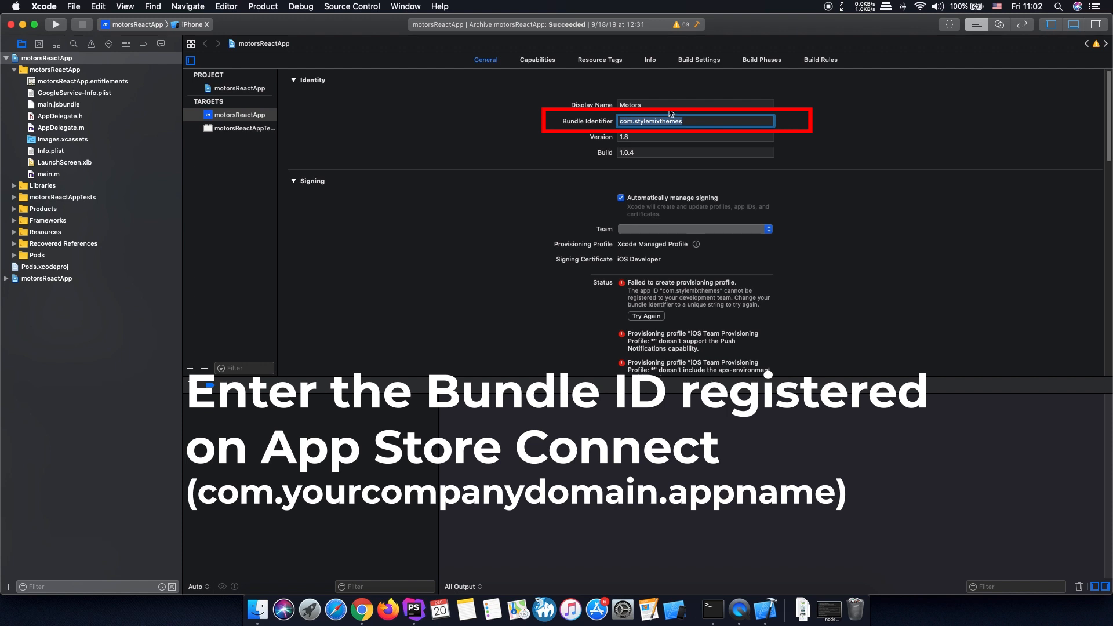
{"action": "left_click", "coordinate": [701, 121]}
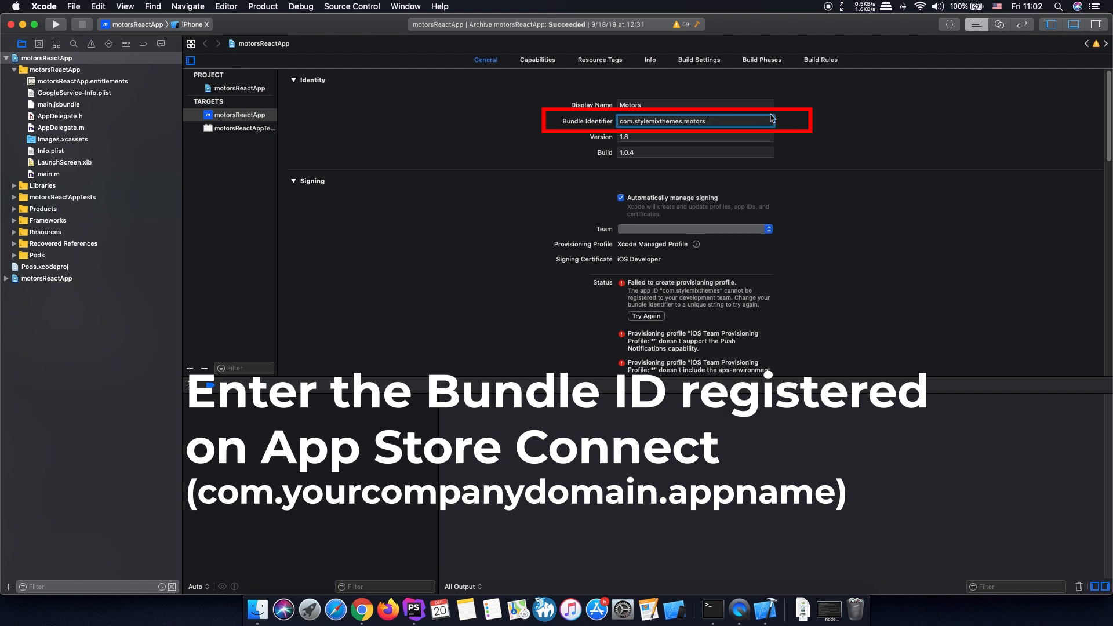
{"action": "type", "text": ".motors"}
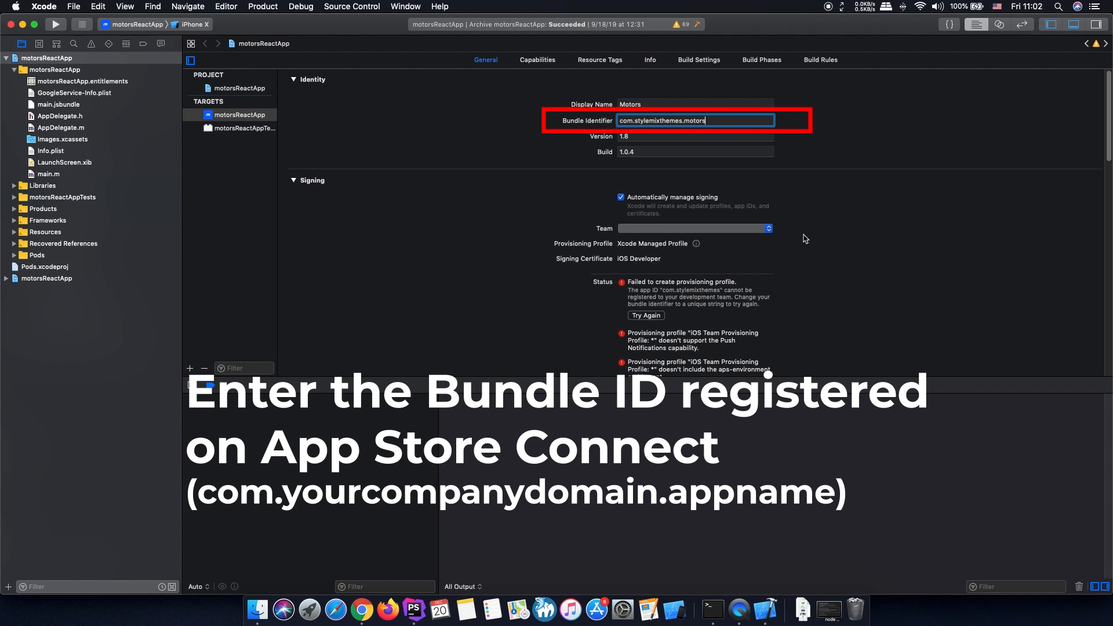
{"action": "left_click", "coordinate": [658, 139]}
{"action": "left_click", "coordinate": [659, 152]}
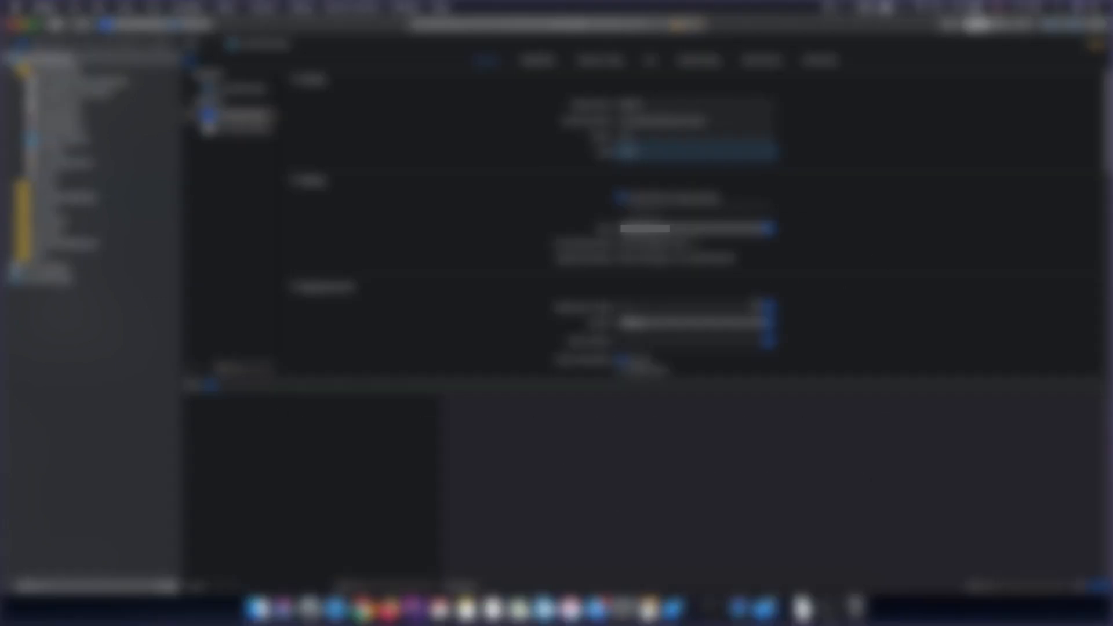
- Open the asset catalog of the AppIcon source from the target's app icons and launch images settings
{"action": "scroll", "coordinate": [755, 305], "scroll_direction": "down", "scroll_amount": 2}
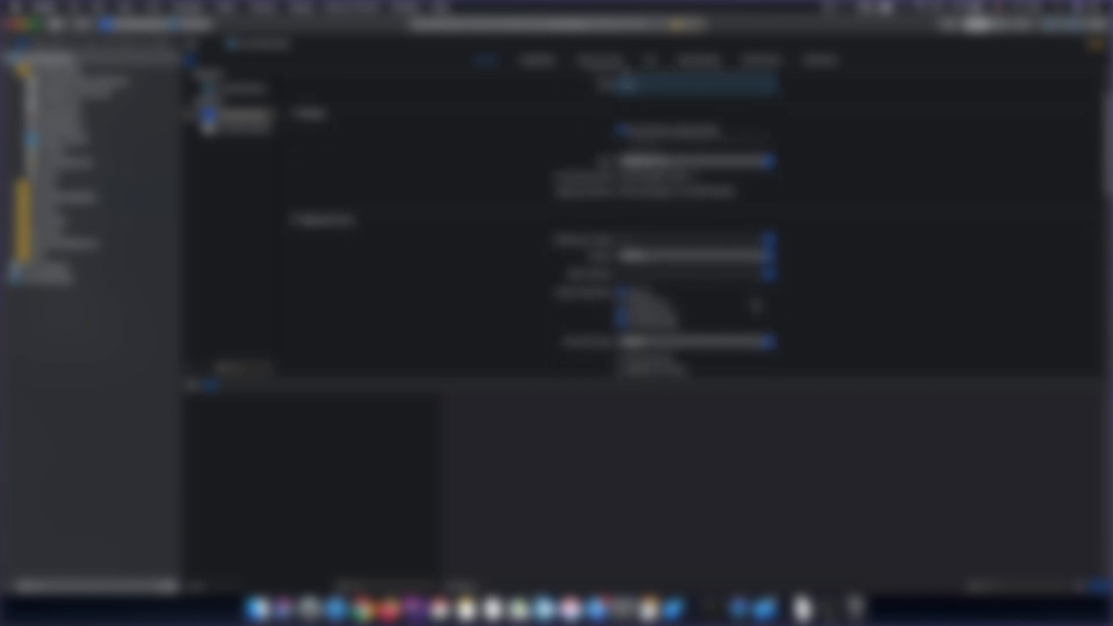
{"action": "scroll", "coordinate": [756, 306], "scroll_direction": "down", "scroll_amount": 1}
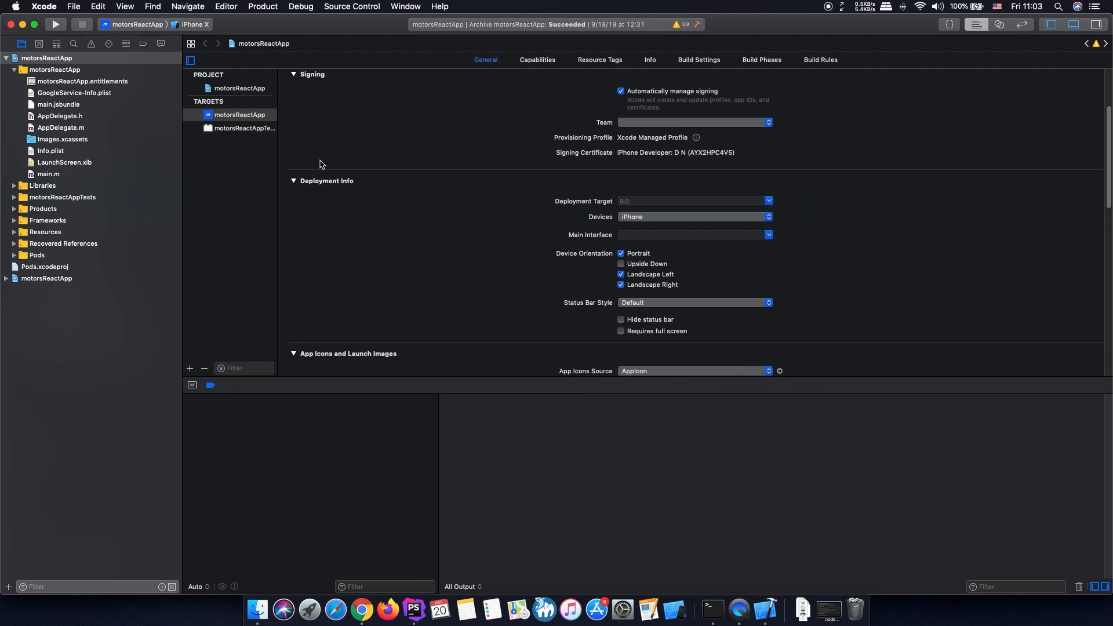
{"action": "scroll", "coordinate": [838, 293], "scroll_direction": "down", "scroll_amount": 4}
{"action": "scroll", "coordinate": [838, 293], "scroll_direction": "down", "scroll_amount": 3}
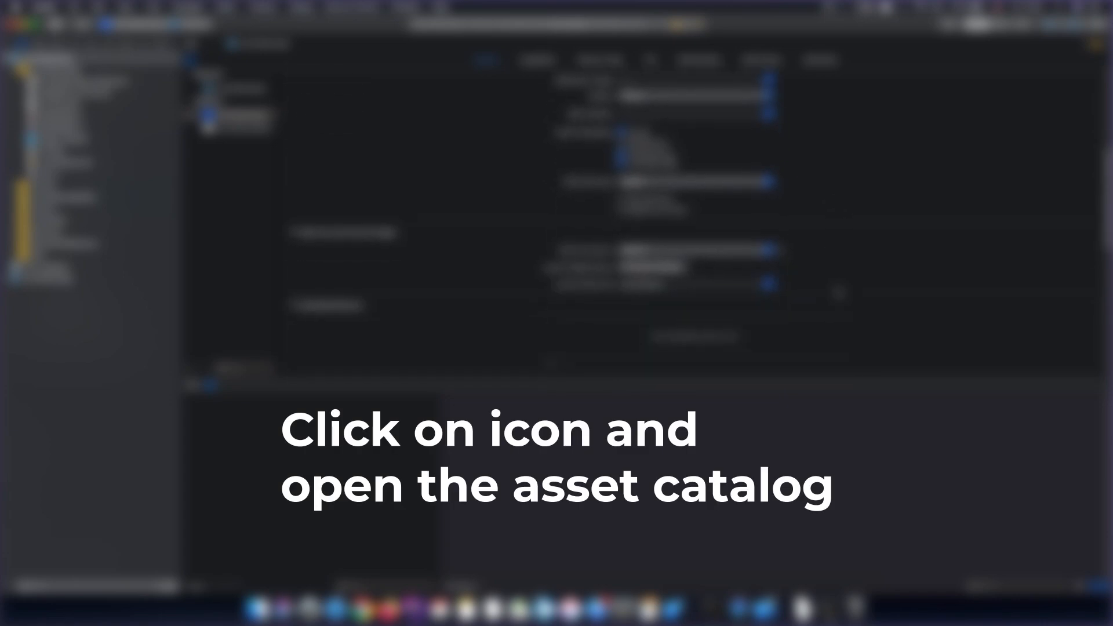
{"action": "left_click", "coordinate": [780, 247]}
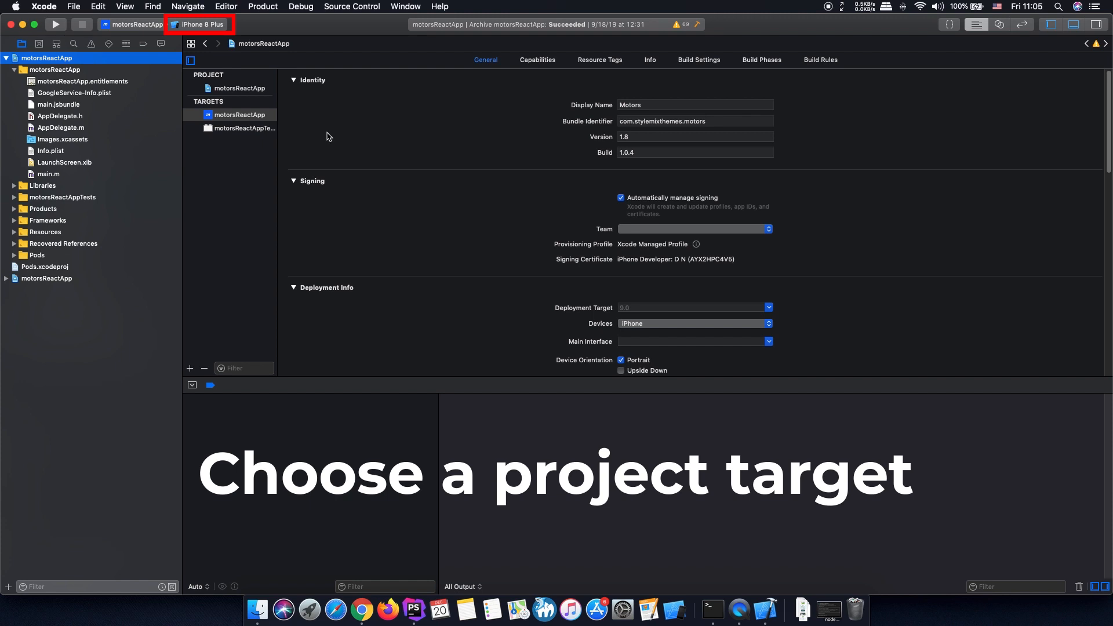
- Choose Generic iOS Device as the build destination and archive the motorsReactApp project
{"action": "left_click", "coordinate": [204, 29]}
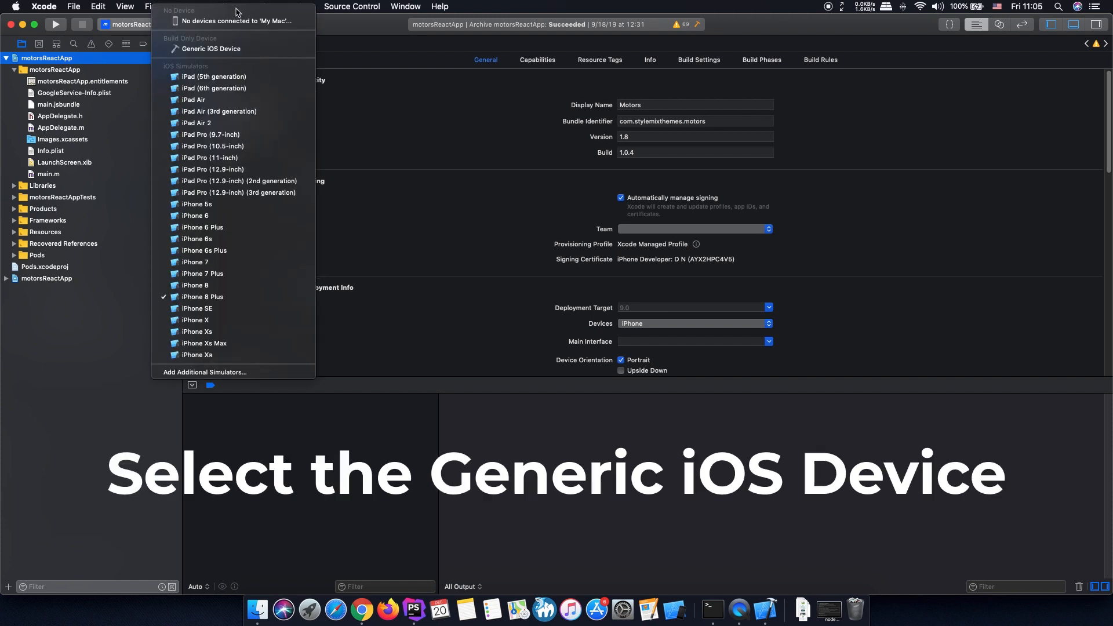
{"action": "left_click", "coordinate": [234, 50]}
{"action": "left_click", "coordinate": [262, 6]}
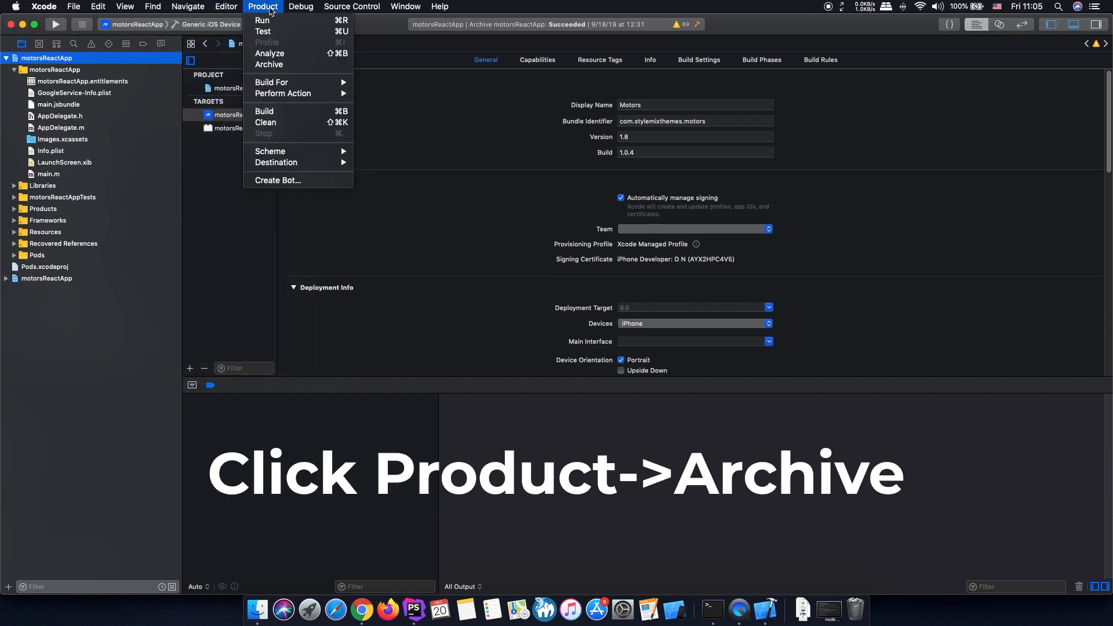
{"action": "left_click", "coordinate": [281, 64]}
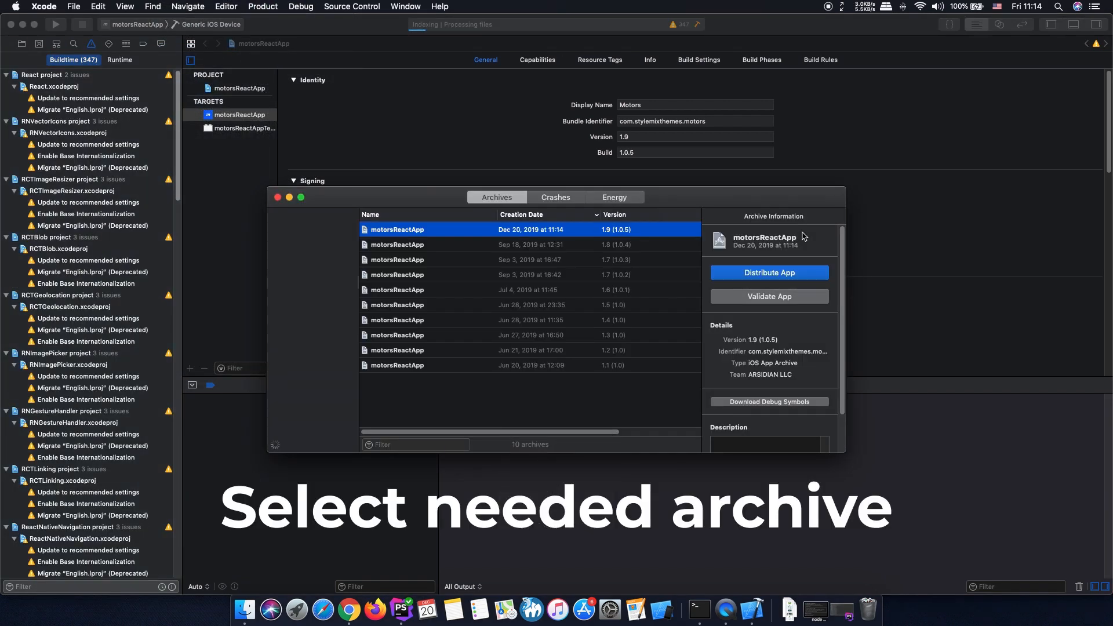
- Distribute the motorsReactApp 1.9 (1.0.5) archive with Upload to App Store Connect as destination, including bitcode and the app's symbols
{"action": "left_click", "coordinate": [779, 279]}
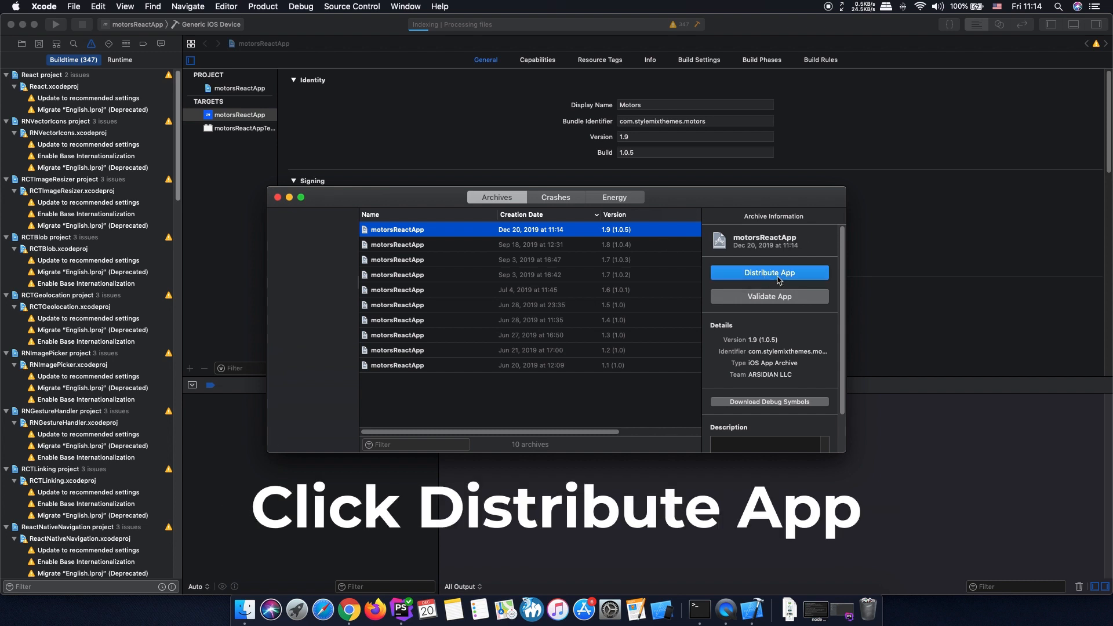
{"action": "left_click", "coordinate": [752, 456]}
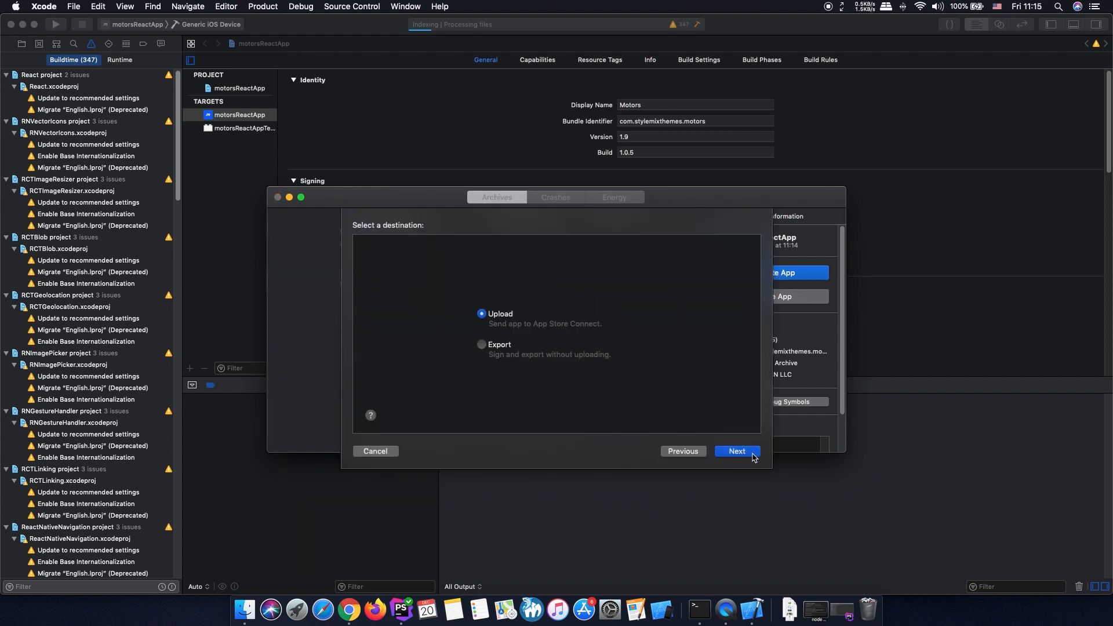
{"action": "left_click", "coordinate": [753, 457]}
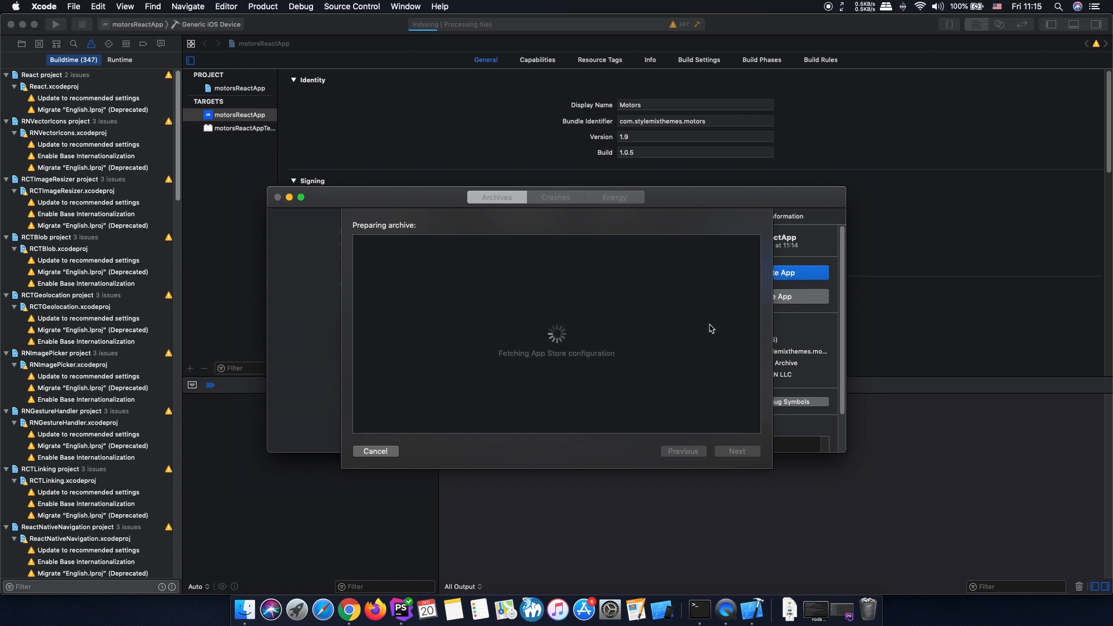
{"action": "left_click", "coordinate": [735, 452]}
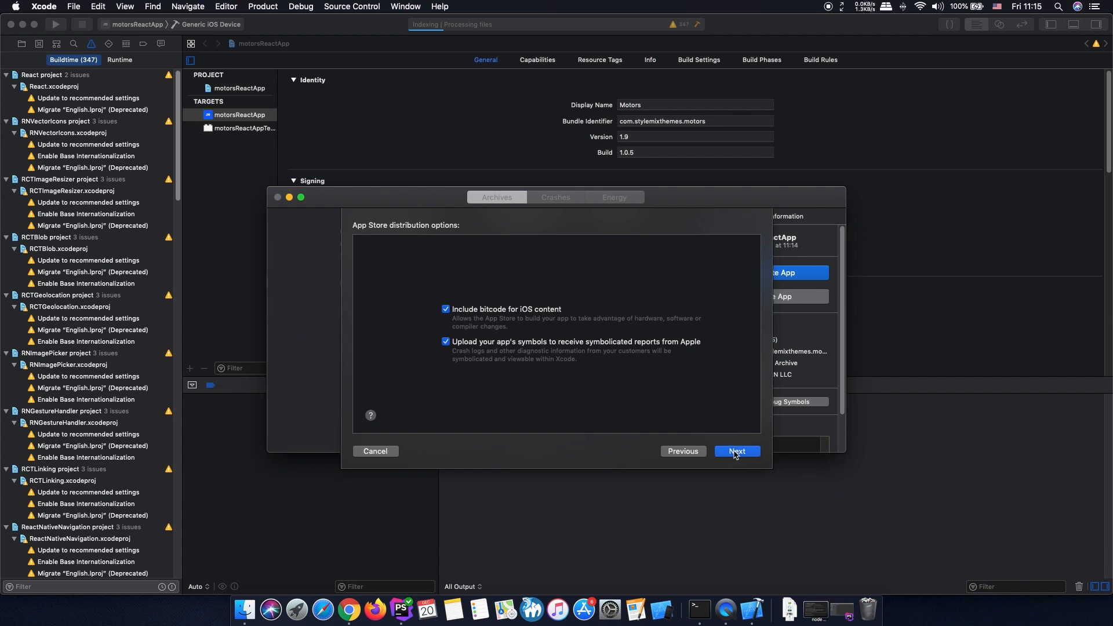
- Re-sign motorsReactApp with manual signing and the Motors App profile, and upload it to App Store Connect
{"action": "left_click", "coordinate": [452, 345]}
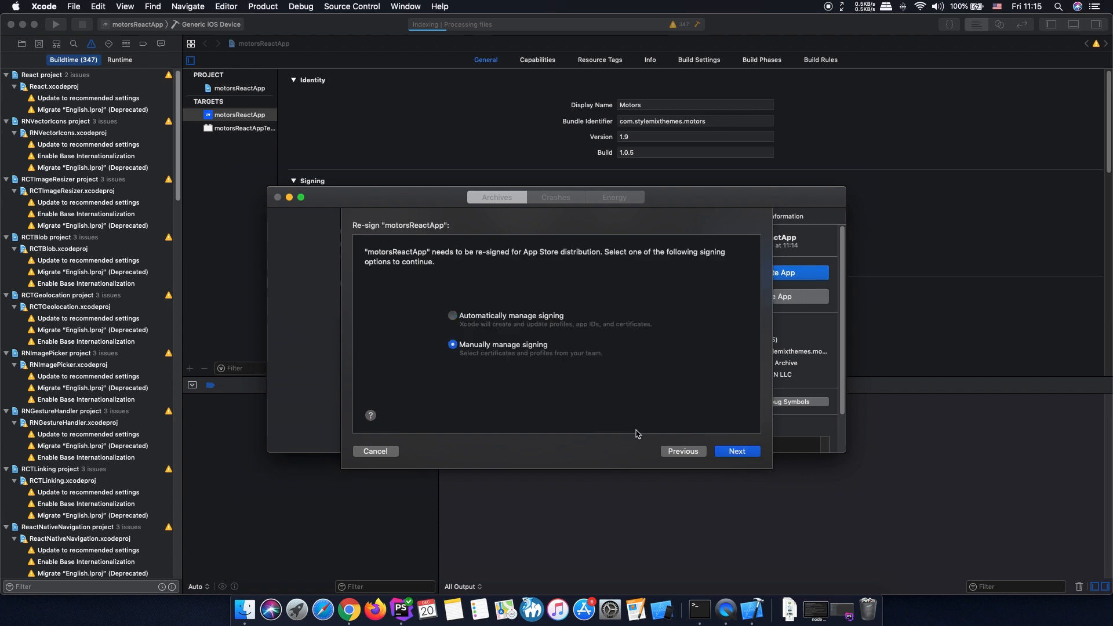
{"action": "left_click", "coordinate": [726, 456]}
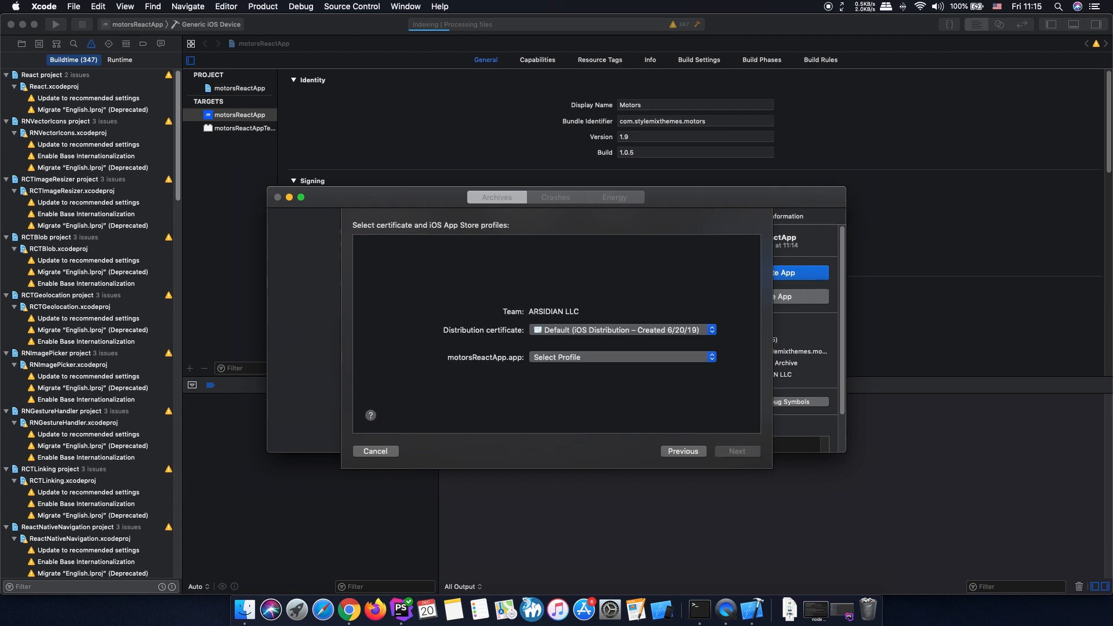
{"action": "left_click", "coordinate": [711, 359]}
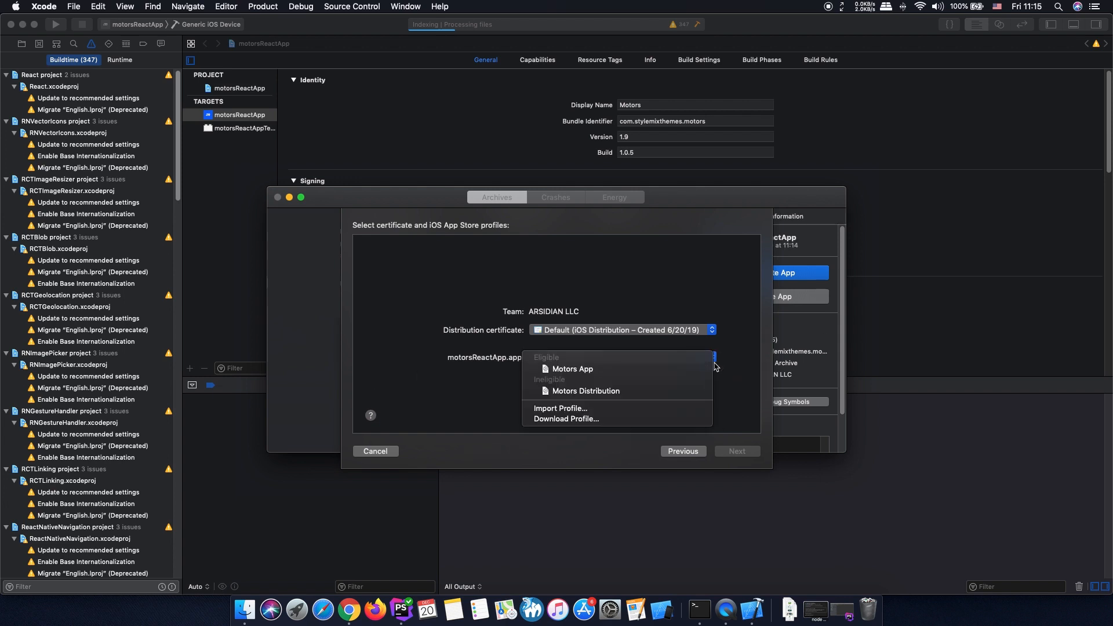
{"action": "left_click", "coordinate": [678, 370]}
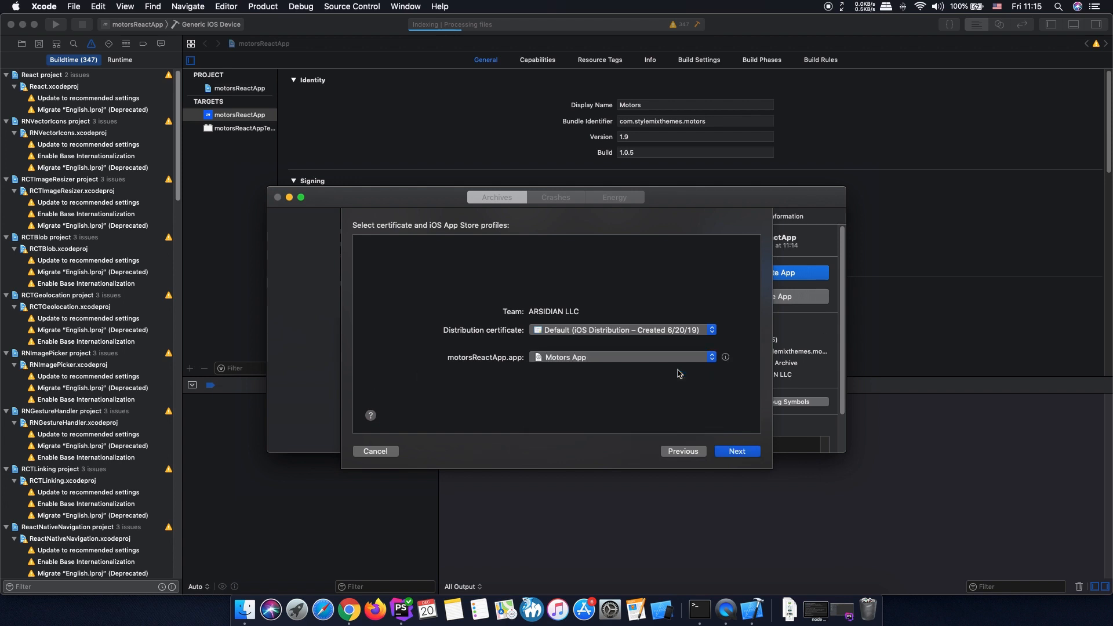
{"action": "left_click", "coordinate": [752, 453]}
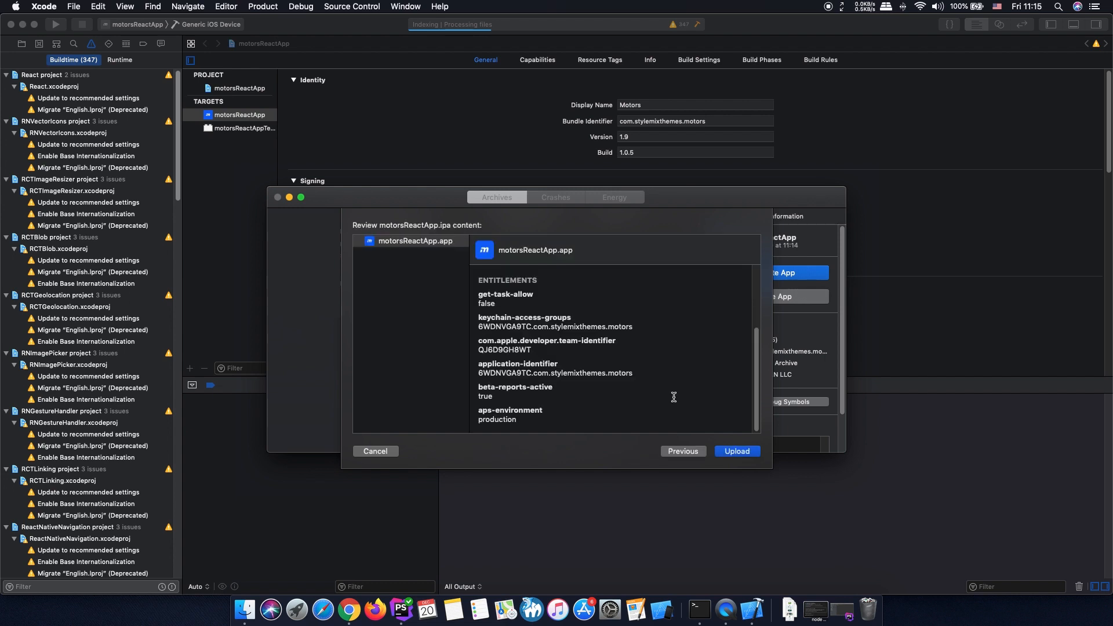
{"action": "left_click", "coordinate": [737, 451]}
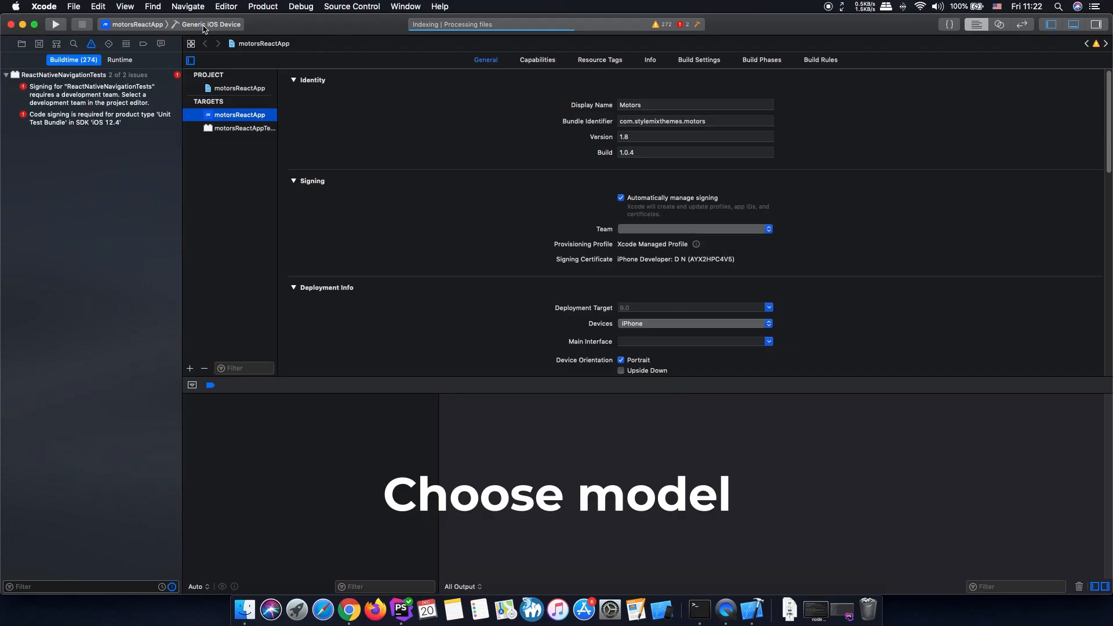
- Choose the iPhone Xs simulator as the destination and run motorsReactApp on it
{"action": "left_click", "coordinate": [200, 26]}
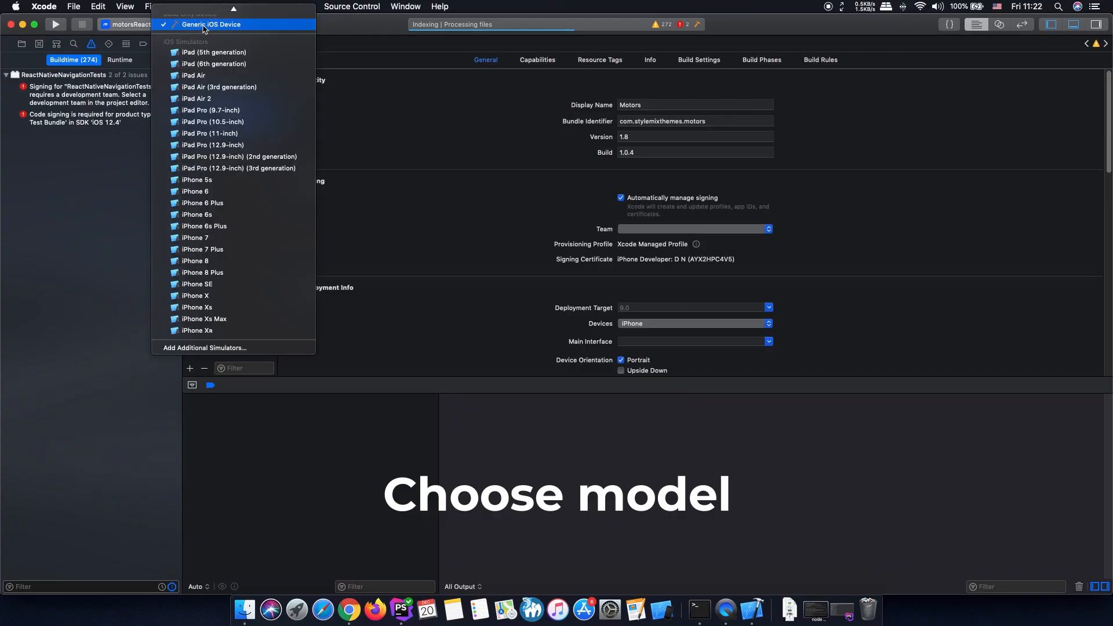
{"action": "left_click", "coordinate": [255, 307]}
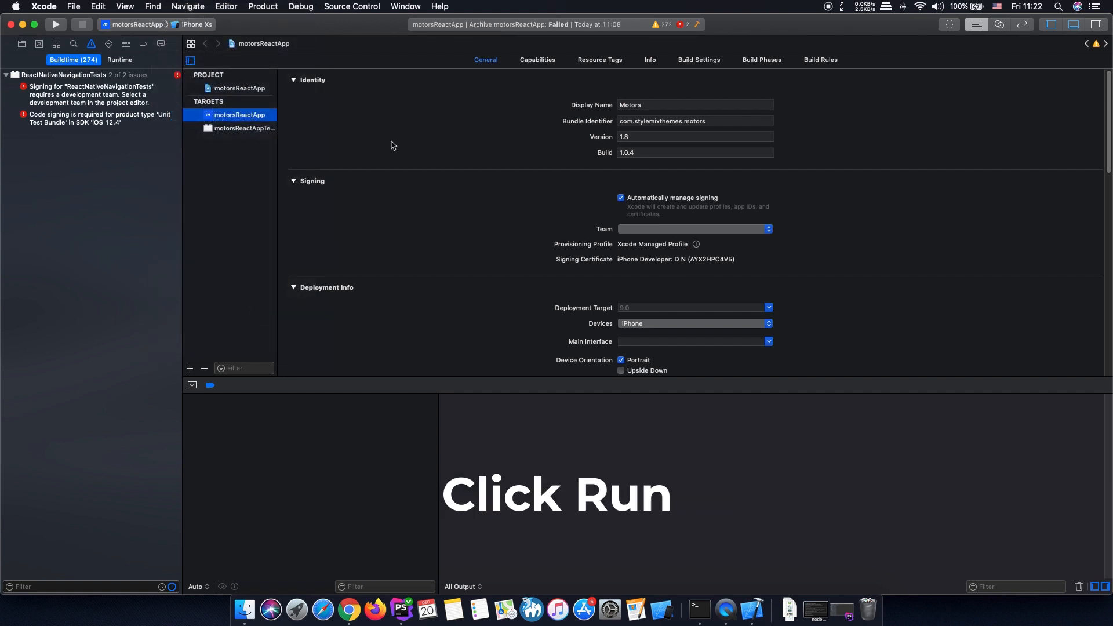
{"action": "left_click", "coordinate": [53, 30]}
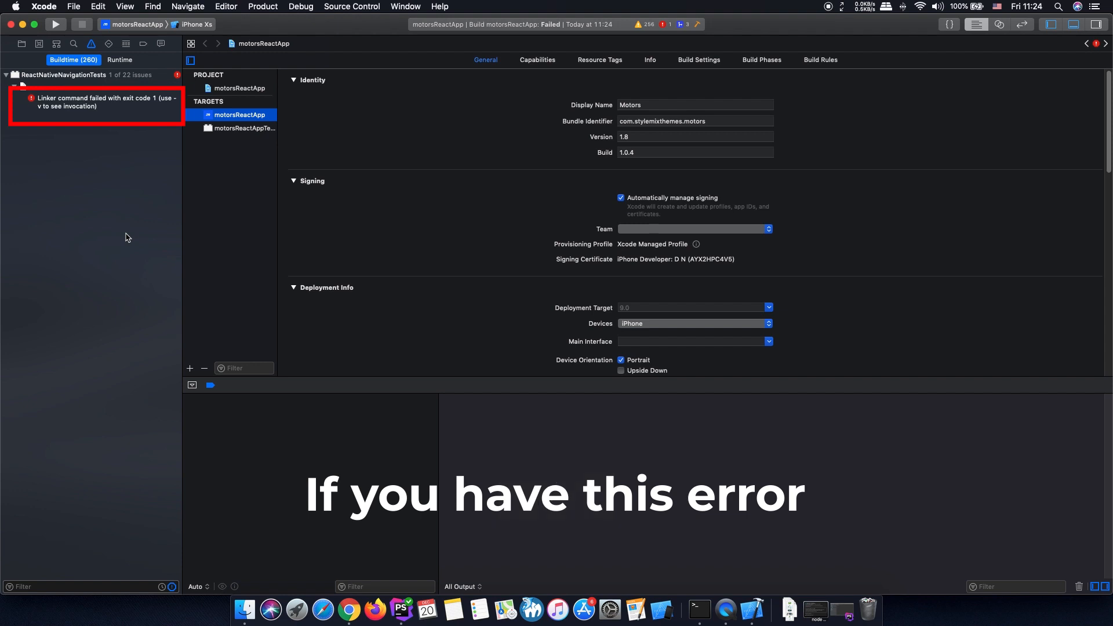
- Open the ReactNativeNavigation.xcodeproj library's project settings from the Libraries group of motorsReactApp
{"action": "left_click", "coordinate": [23, 45]}
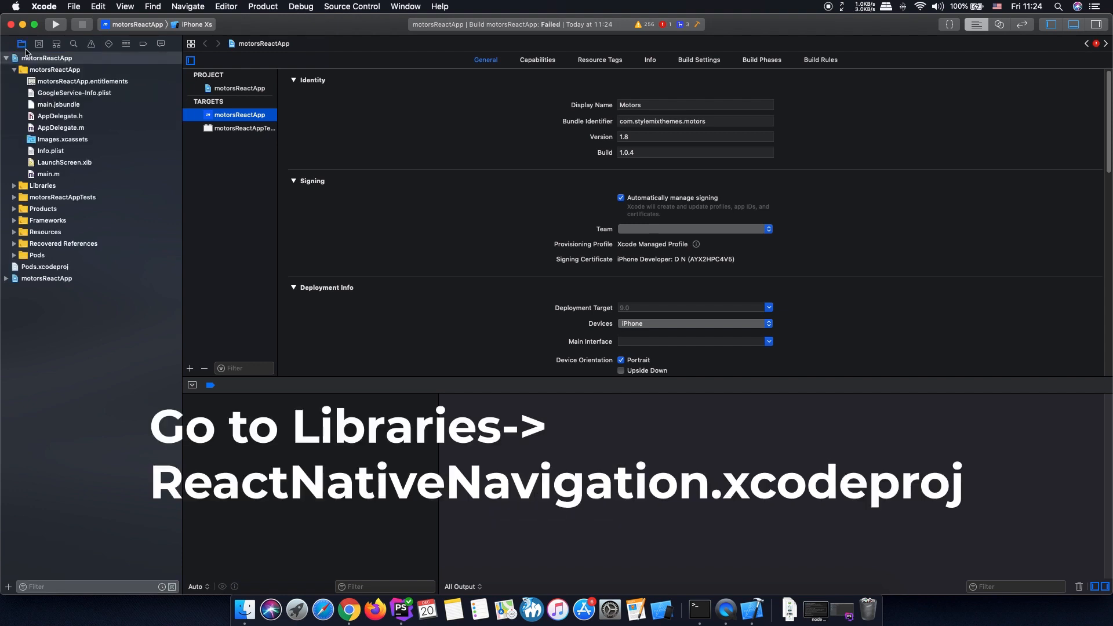
{"action": "left_click", "coordinate": [14, 186]}
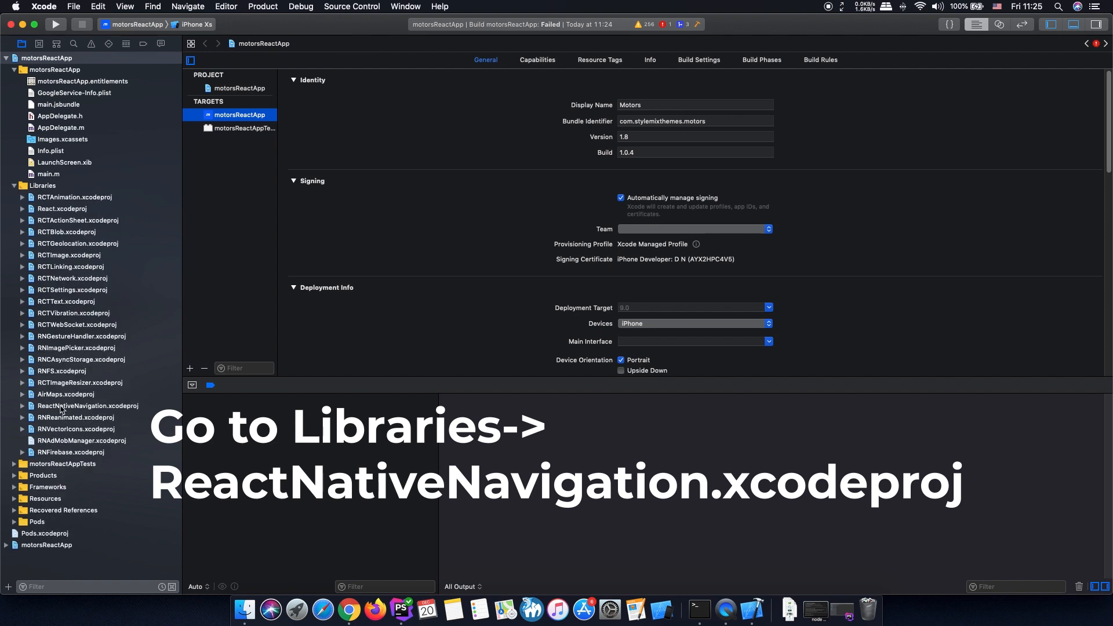
{"action": "left_click", "coordinate": [23, 406]}
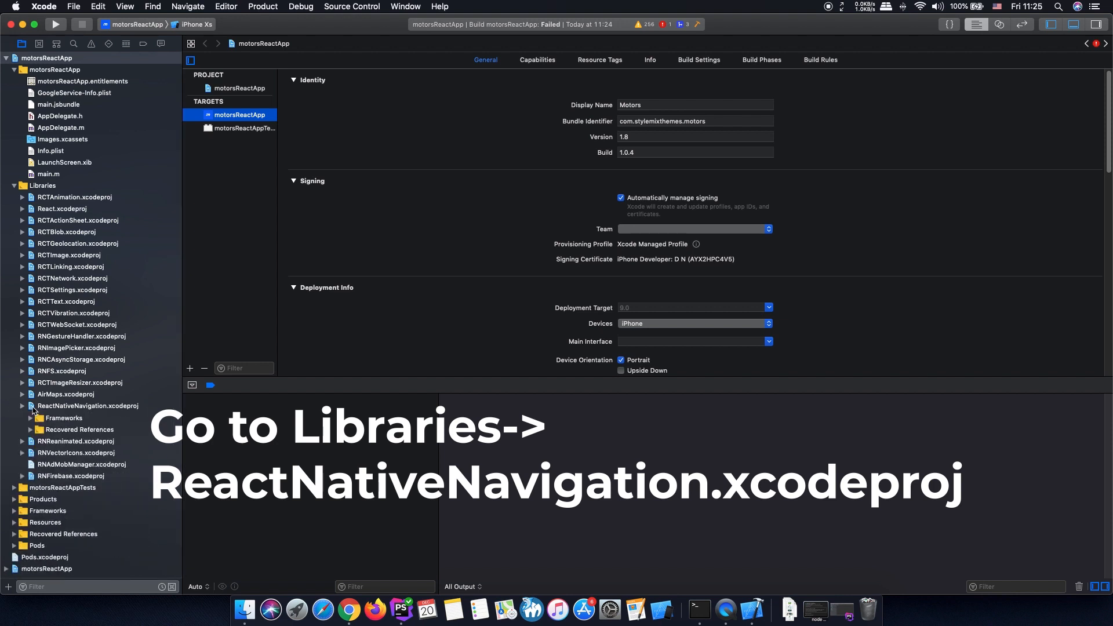
{"action": "left_click", "coordinate": [23, 405]}
{"action": "left_click", "coordinate": [58, 407]}
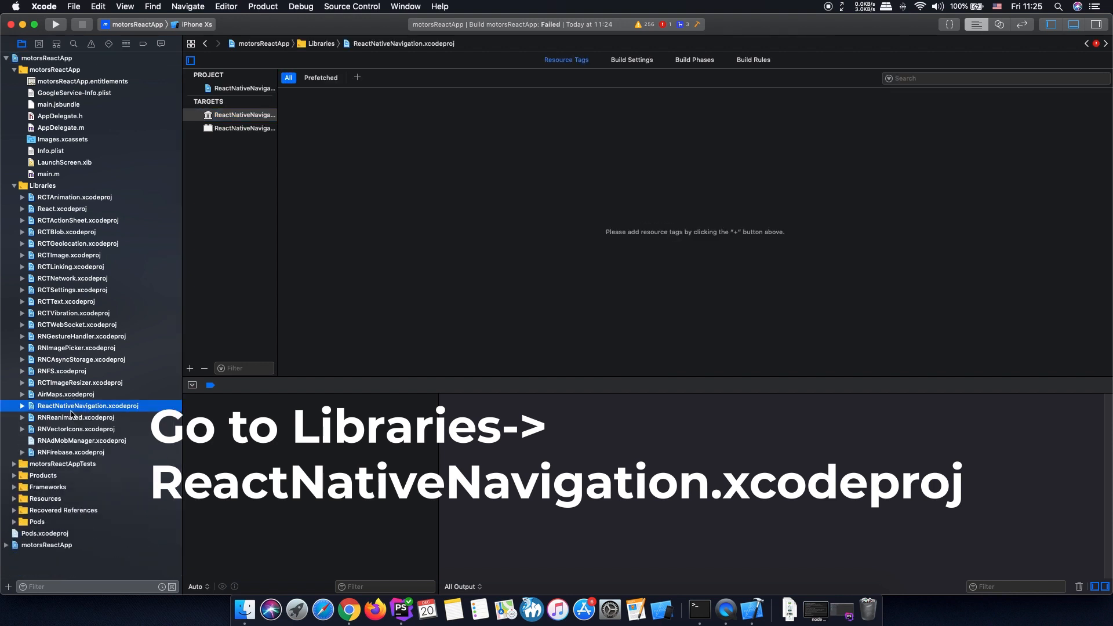
- Delete the ReactNativeNavigationTests target from the ReactNativeNavigation project
{"action": "left_click", "coordinate": [239, 128]}
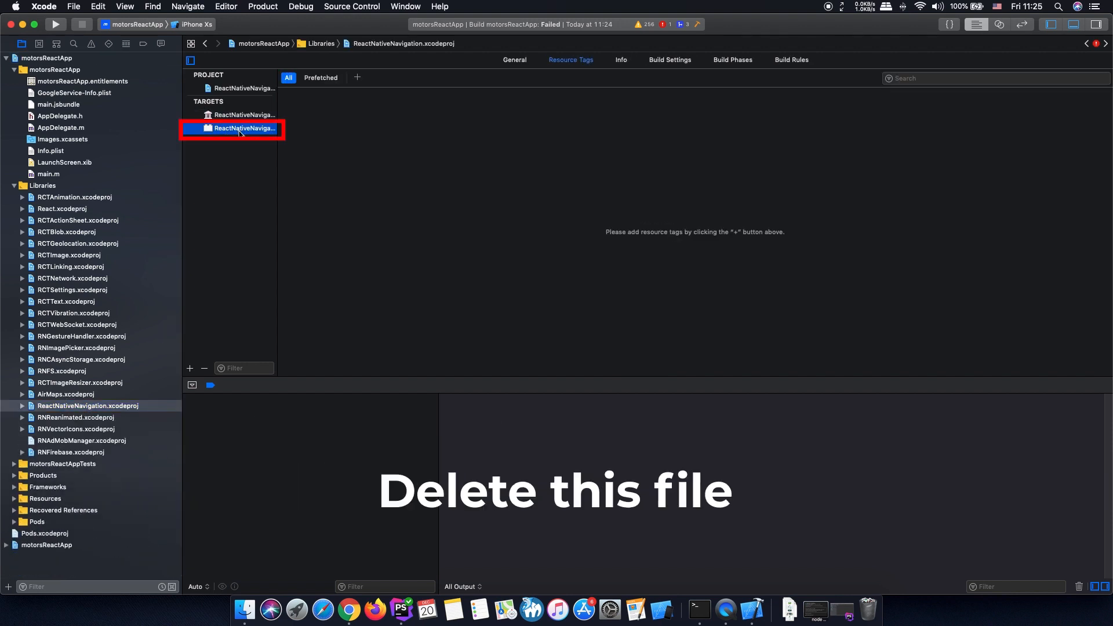
{"action": "right_click", "coordinate": [234, 128]}
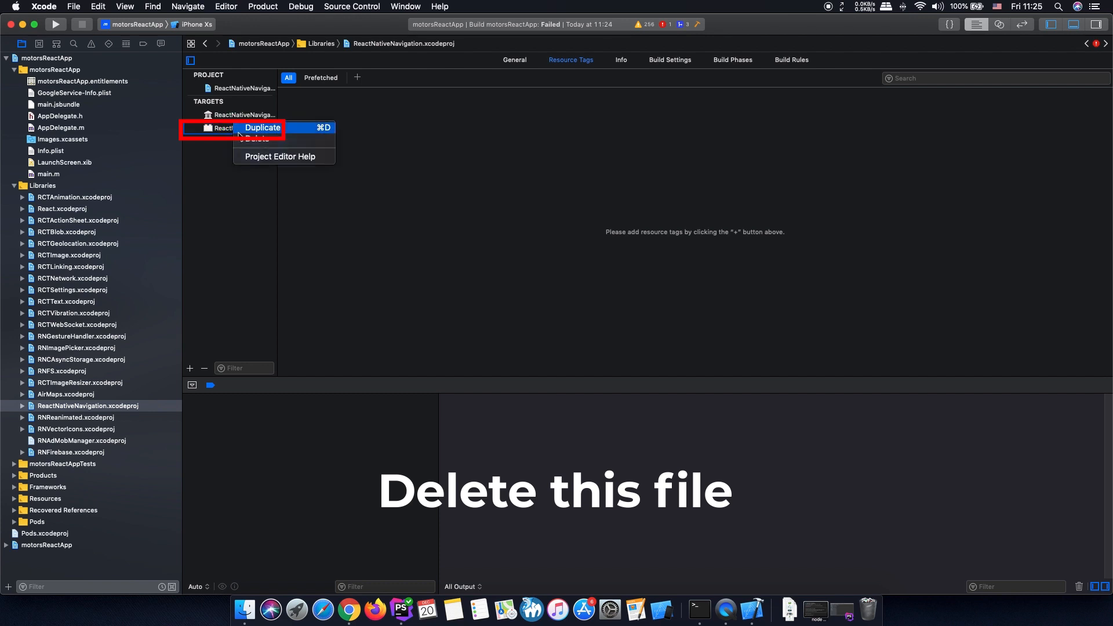
{"action": "left_click", "coordinate": [241, 139]}
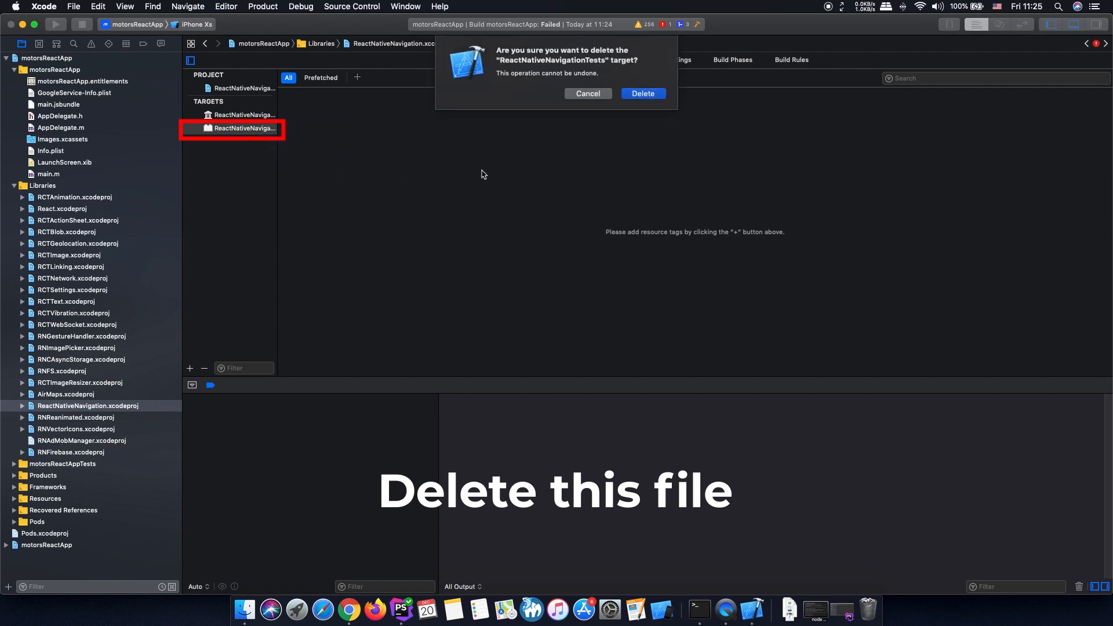
{"action": "left_click", "coordinate": [632, 95]}
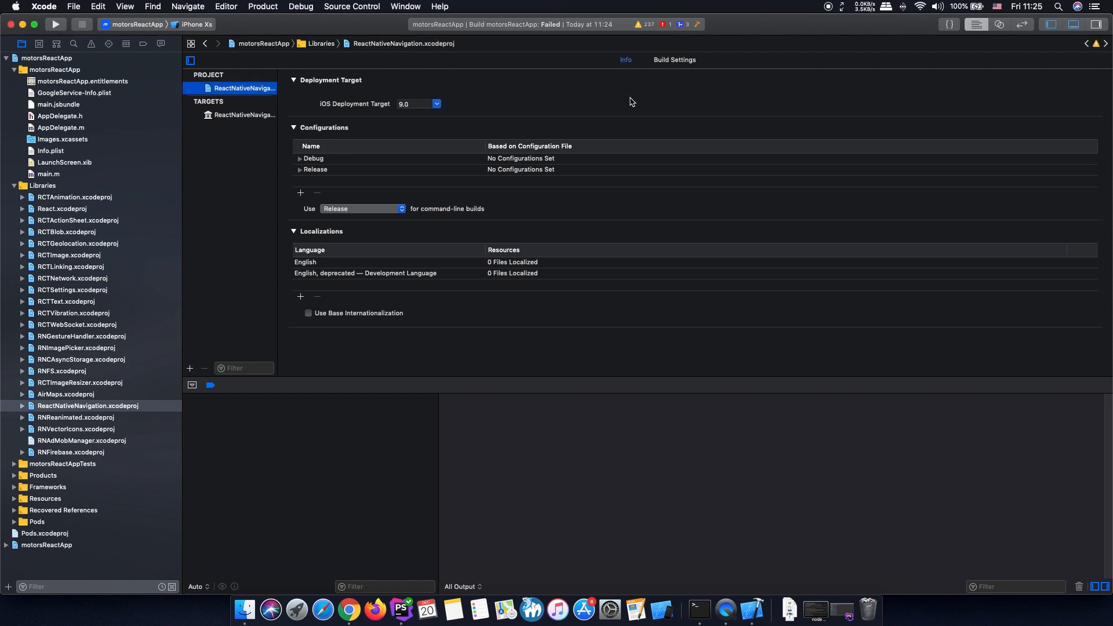
- Clean the motorsReactApp build and run the app again on the iPhone Xs simulator
{"action": "left_click", "coordinate": [265, 8]}
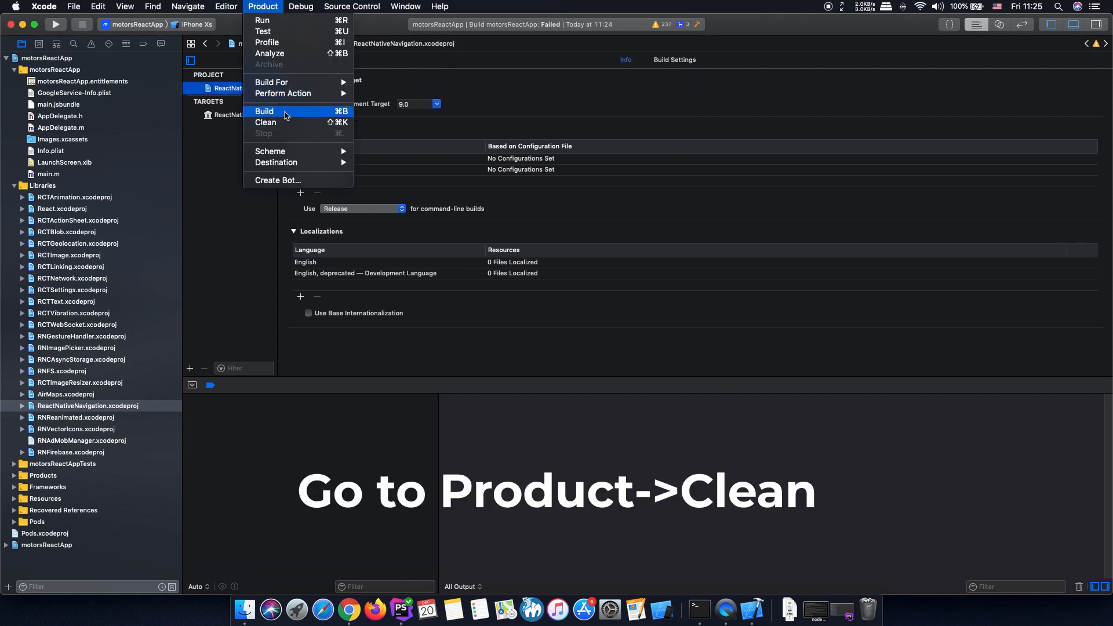
{"action": "left_click", "coordinate": [284, 123]}
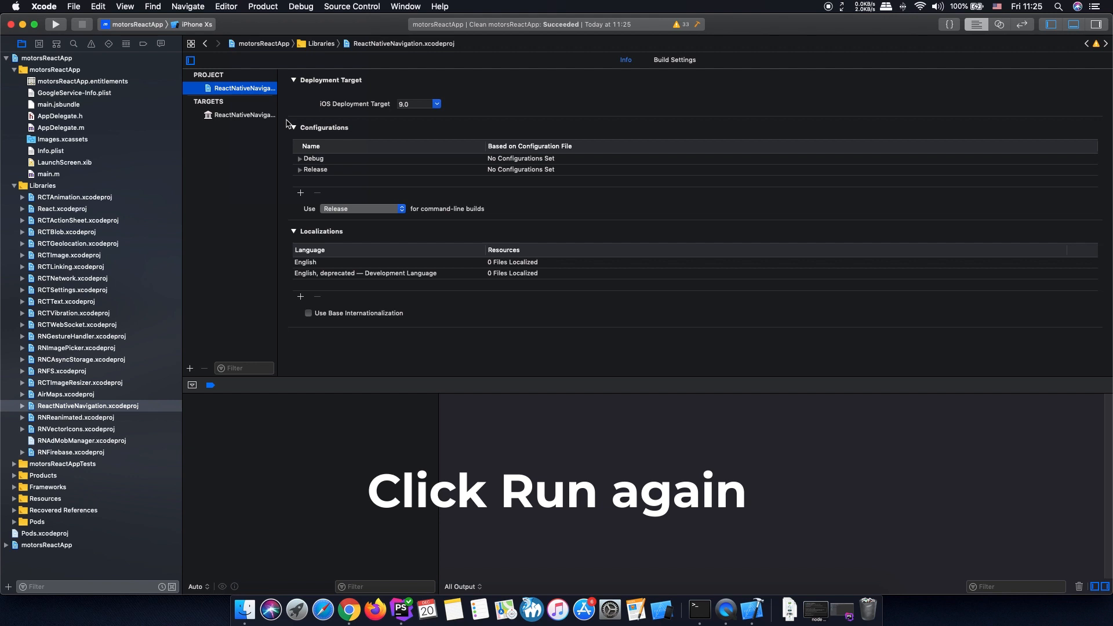
{"action": "left_click", "coordinate": [55, 25]}
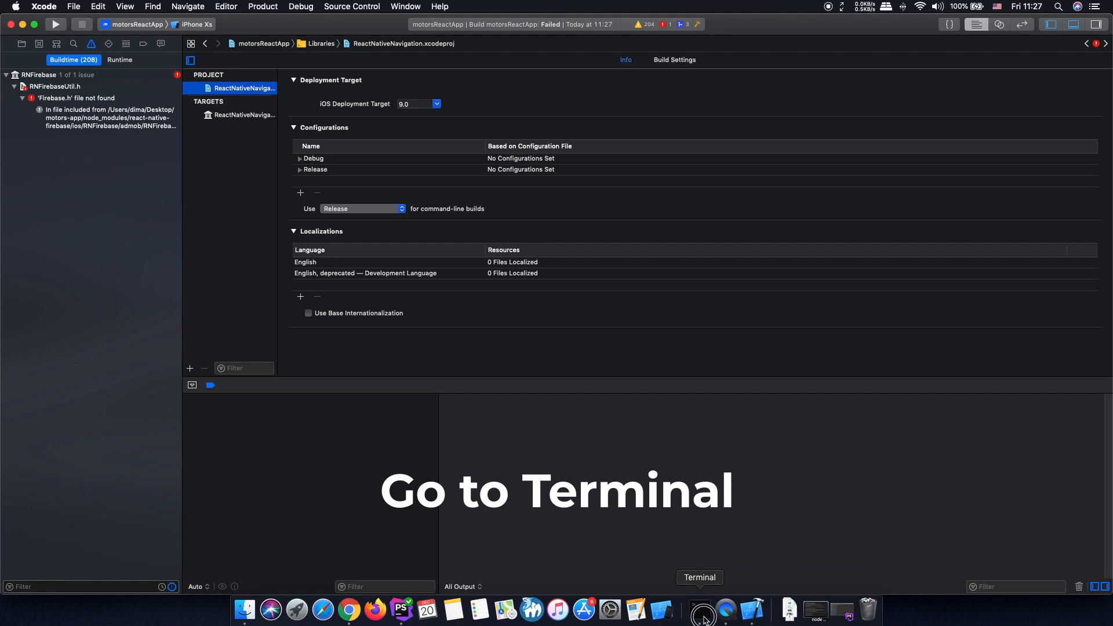
- Switch to Terminal and, in a new shell session, change to the ios folder of motors-app and run pod install
{"action": "left_click", "coordinate": [704, 615]}
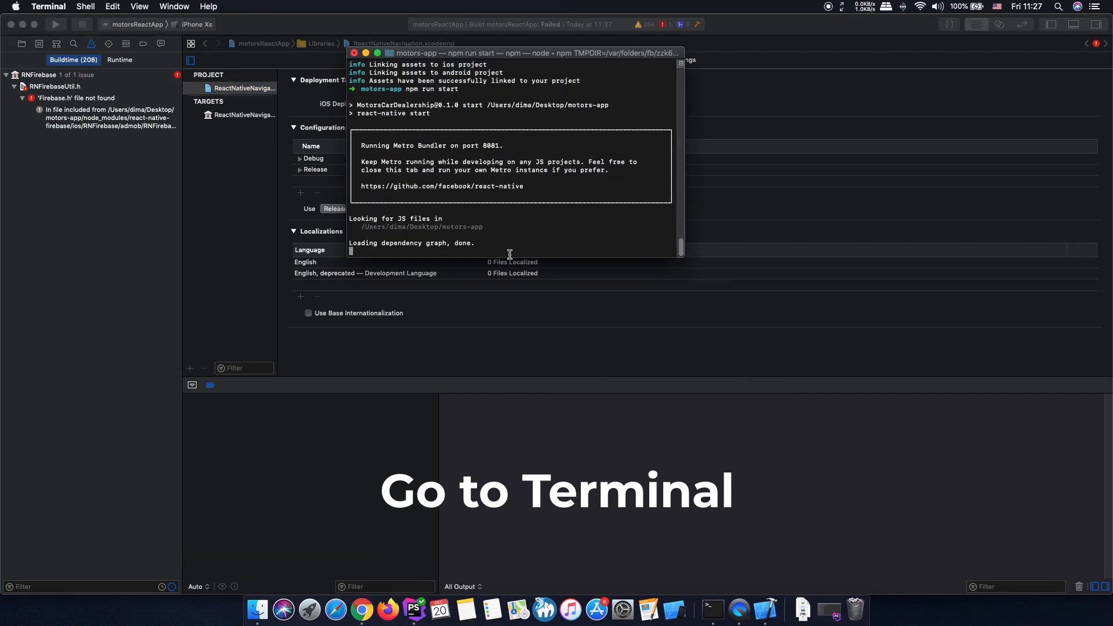
{"action": "scroll", "coordinate": [510, 253], "scroll_direction": "up", "scroll_amount": 1}
{"action": "scroll", "coordinate": [509, 254], "scroll_direction": "down", "scroll_amount": 1}
{"action": "key", "text": "super+t"}
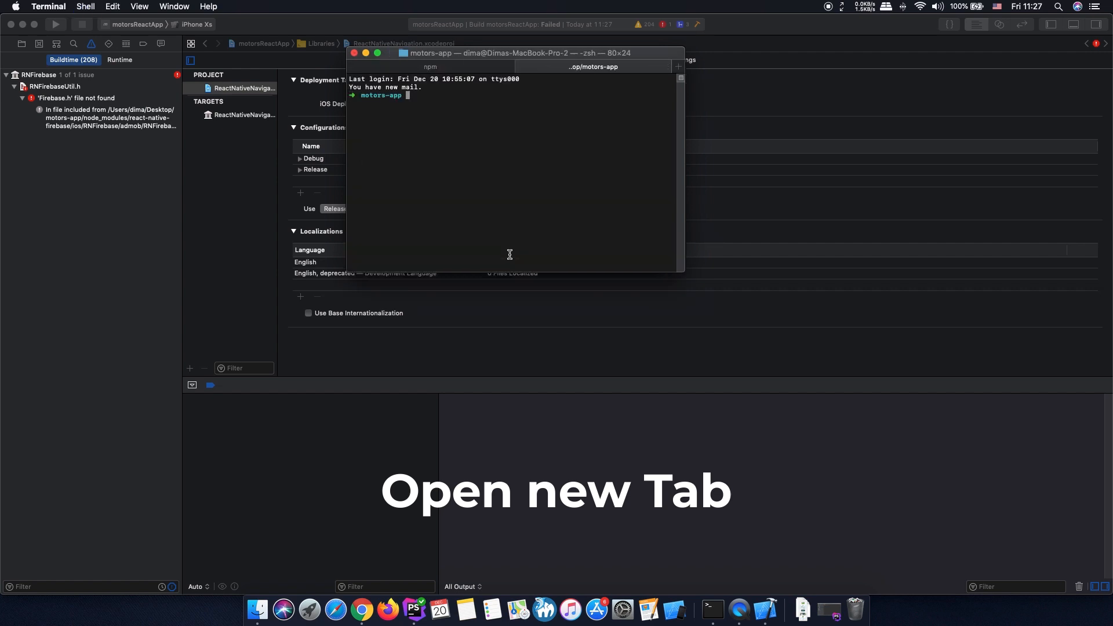
{"action": "type", "text": "cd ios"}
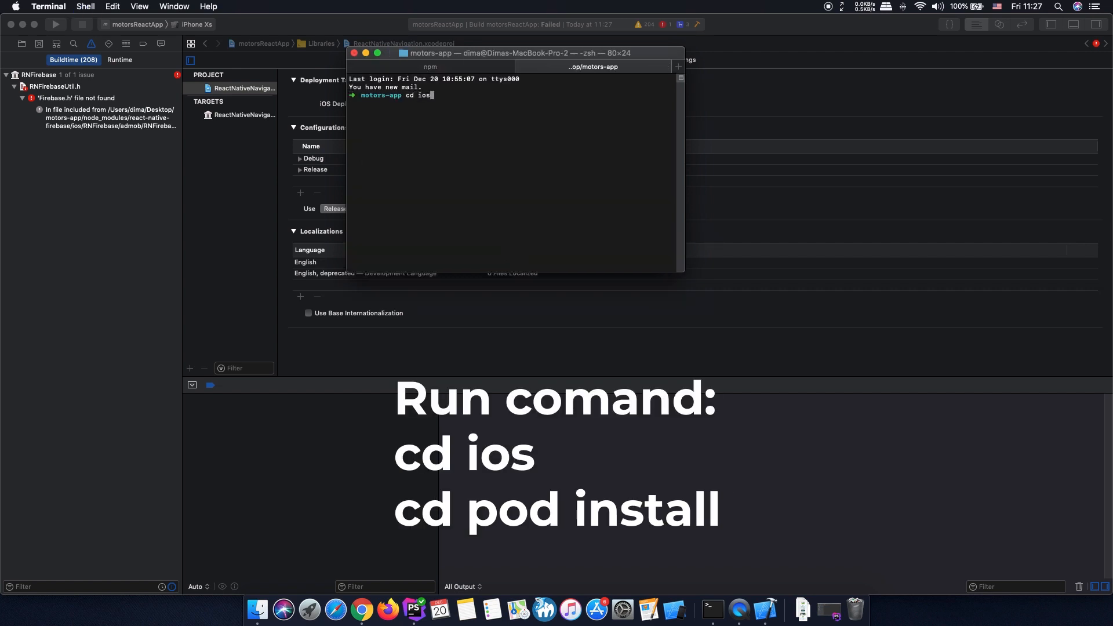
{"action": "key", "text": "Return"}
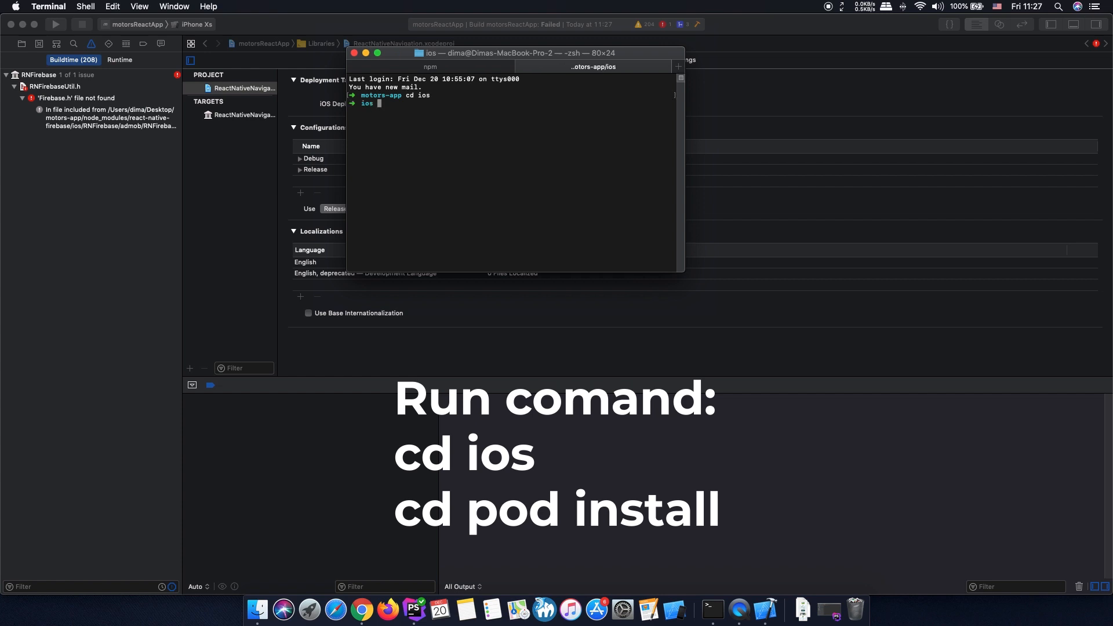
{"action": "type", "text": "pod install"}
{"action": "key", "text": "Return"}
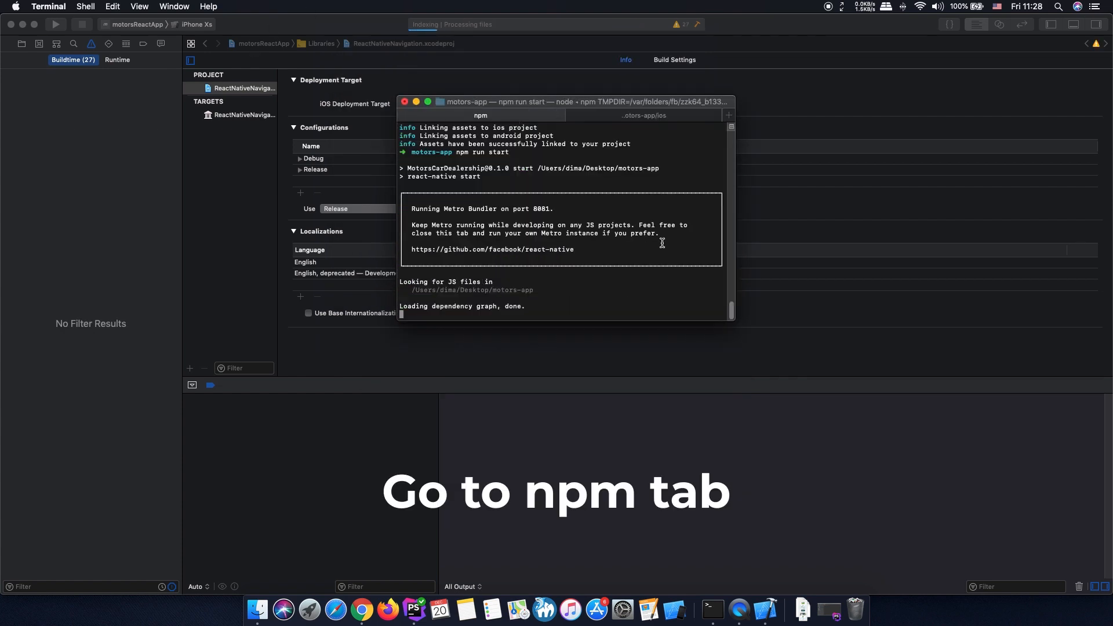
- Stop the Metro bundler running in the npm Terminal session and restart it with react-native start
{"action": "key", "text": "ctrl+c"}
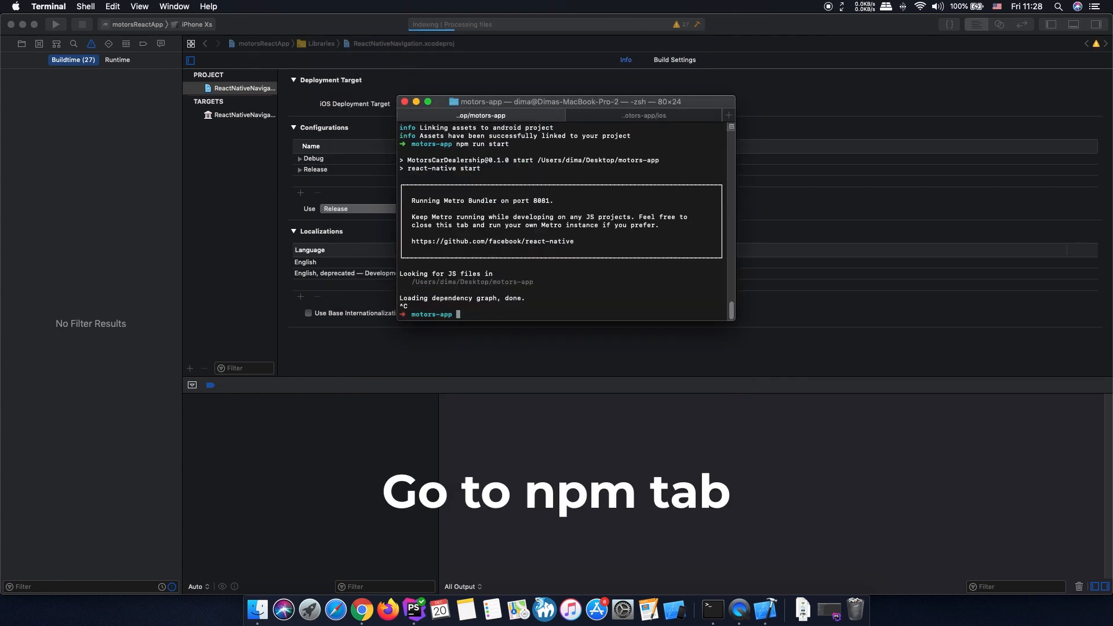
{"action": "type", "text": "react-native start"}
{"action": "key", "text": "Return"}
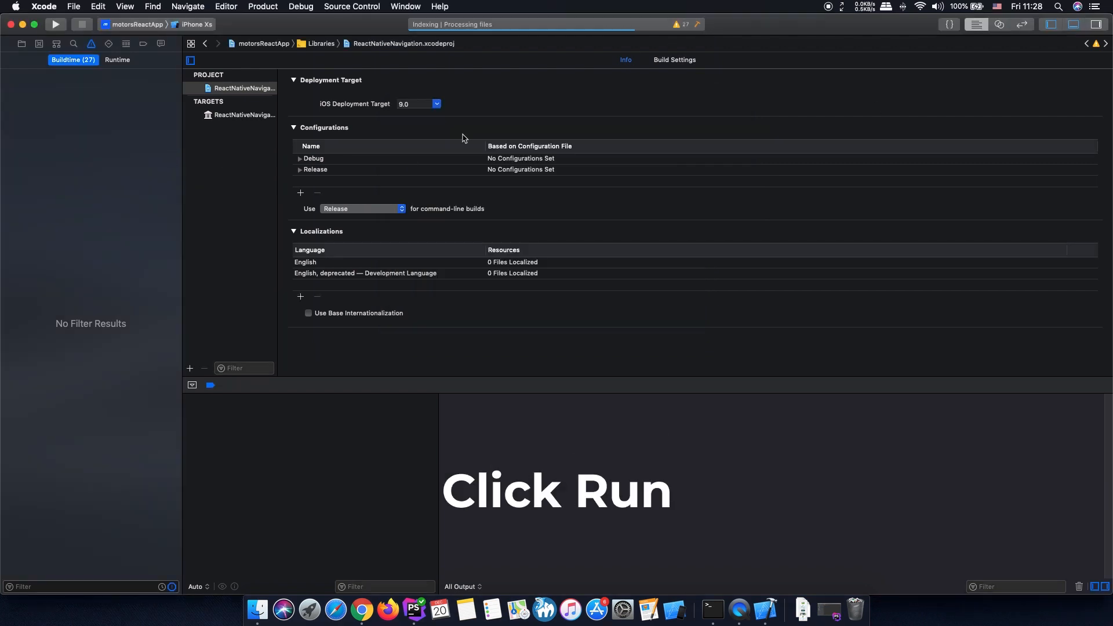
- Switch to Xcode and run motorsReactApp on the iPhone Xs simulator, allowing notifications and dismissing all warnings in the app
{"action": "left_click", "coordinate": [56, 24]}
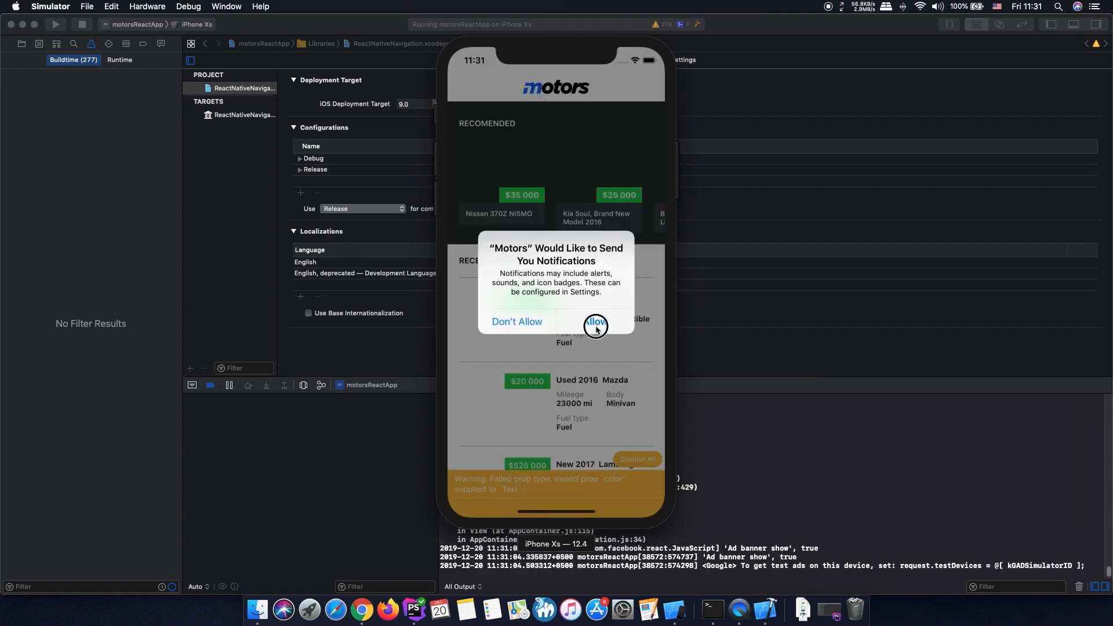
{"action": "left_click", "coordinate": [592, 323]}
{"action": "left_click", "coordinate": [637, 459]}
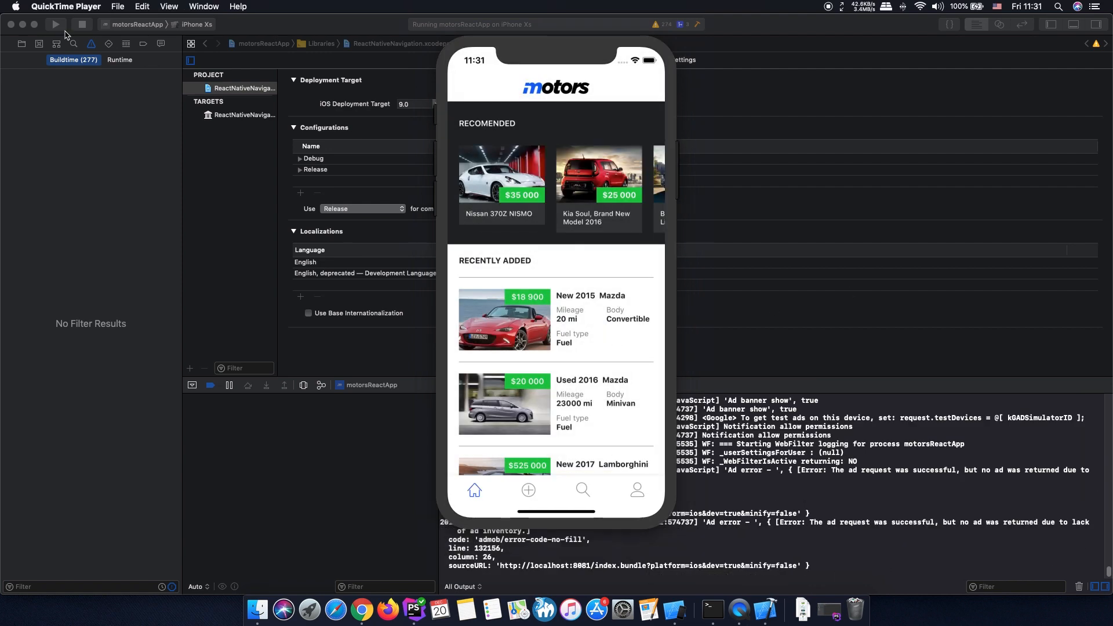